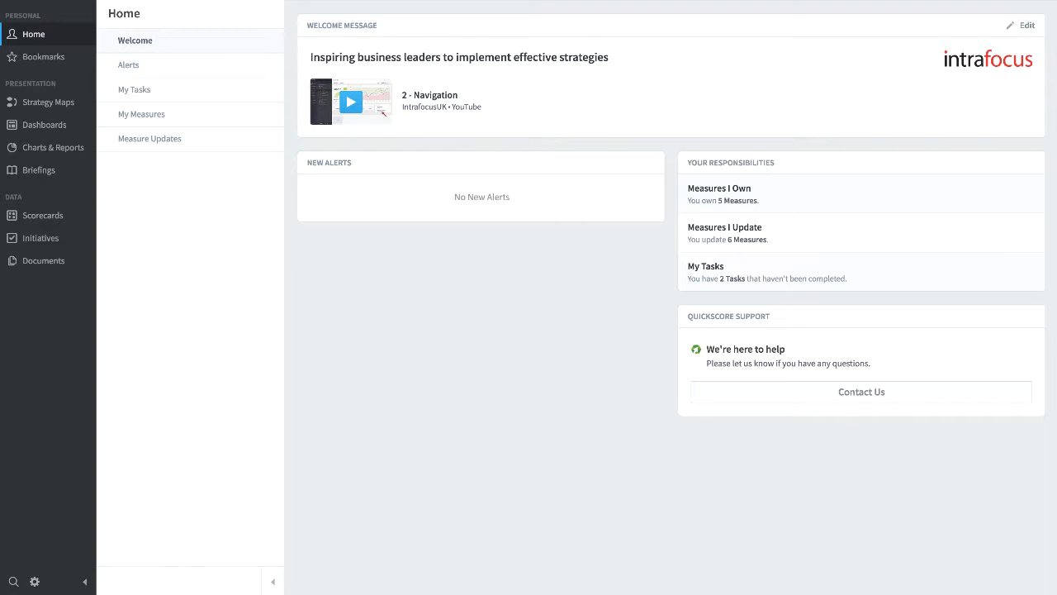
Open the scorecards section and switch to the Samples organization
{"action": "left_click", "coordinate": [34, 217]}
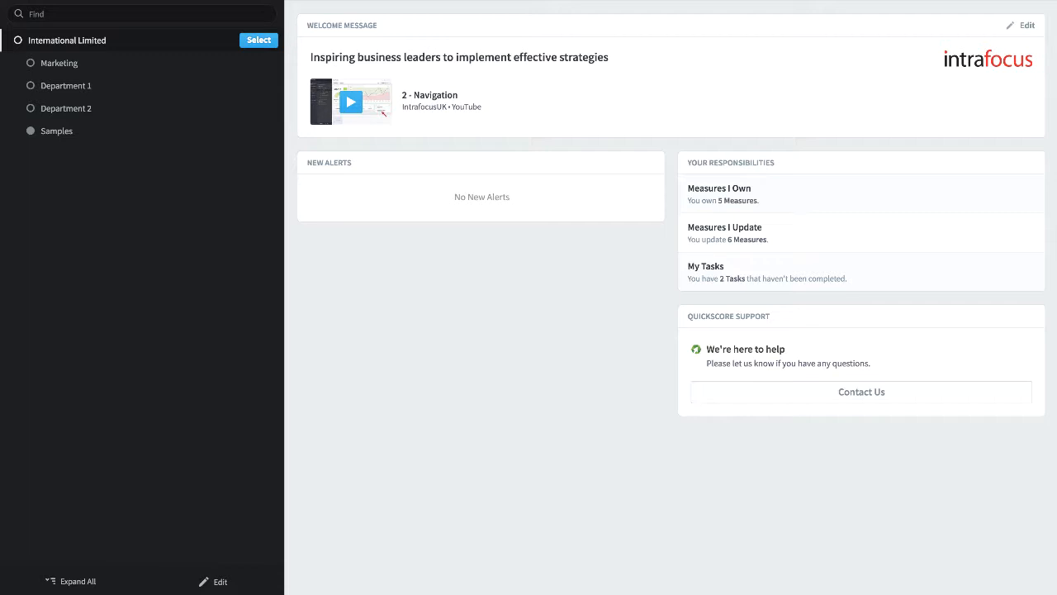
{"action": "left_click", "coordinate": [51, 134]}
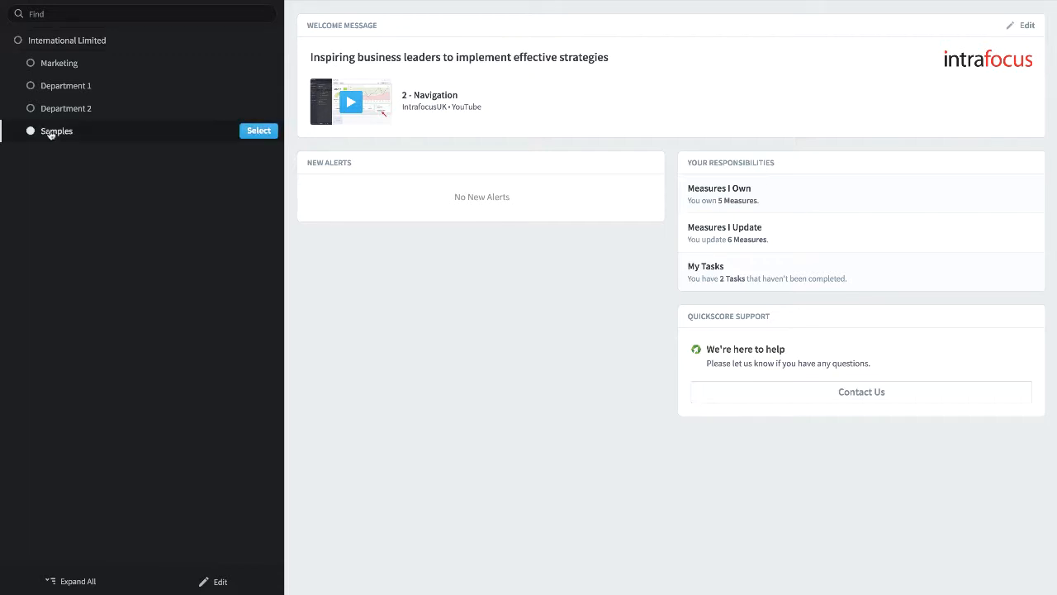
{"action": "left_click", "coordinate": [256, 132]}
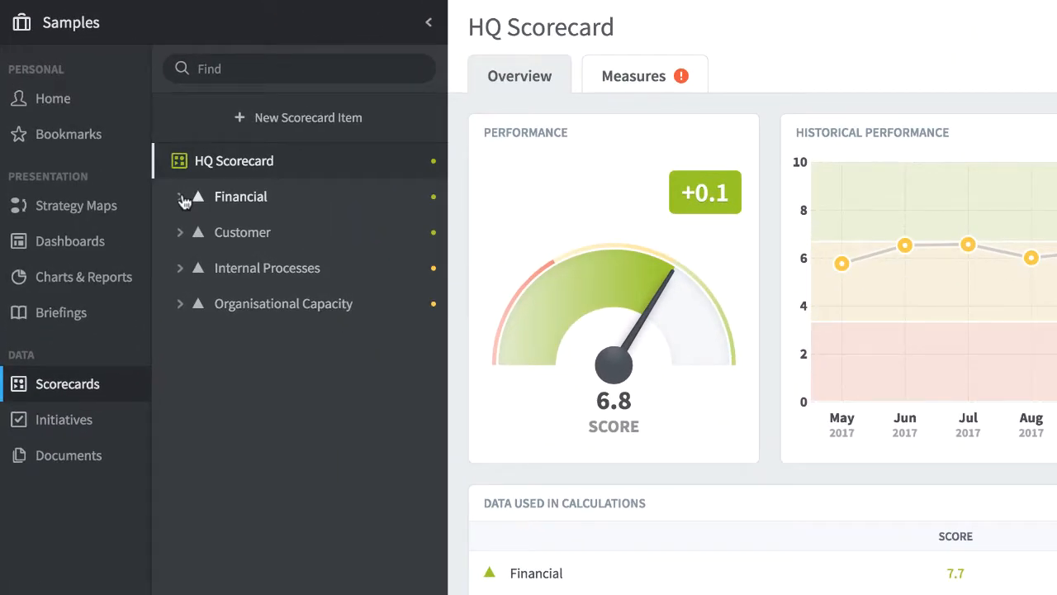
Expand the Financial perspective and its Increase Profitability objective in the HQ Scorecard, and view the Net Profit measure
{"action": "left_click", "coordinate": [180, 198]}
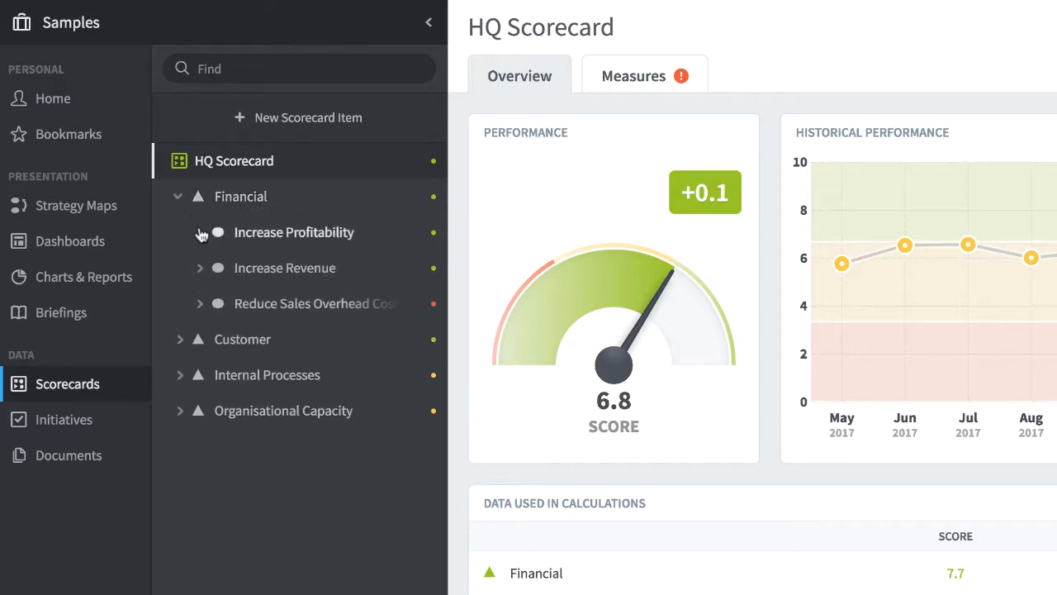
{"action": "left_click", "coordinate": [200, 234]}
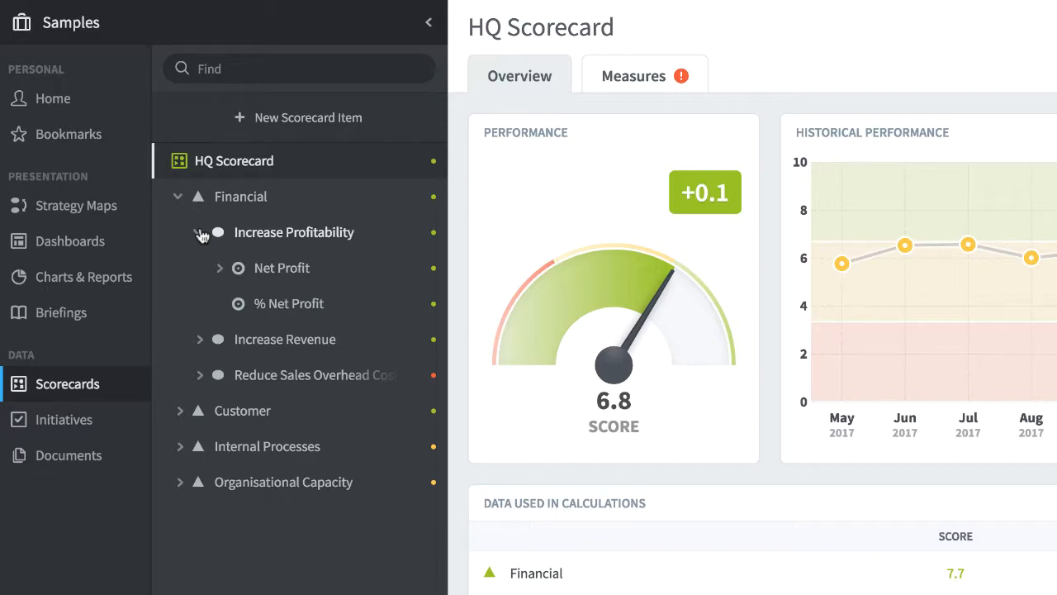
{"action": "left_click", "coordinate": [273, 266]}
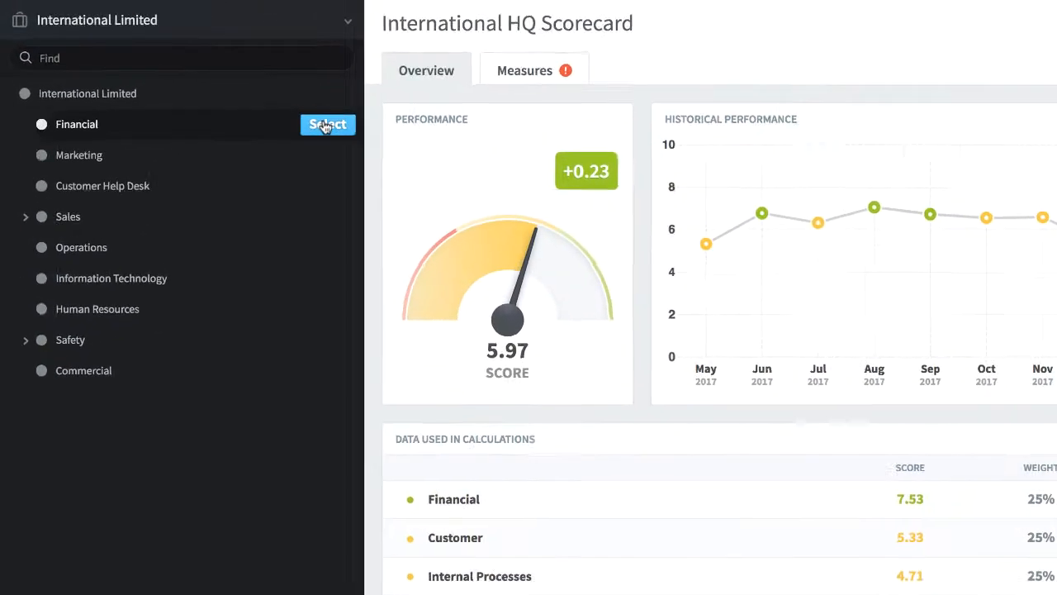
Switch to the Financial organization and expand Revenue, Cost of Sale and Gross Profit to examine their measures
{"action": "left_click", "coordinate": [376, 144]}
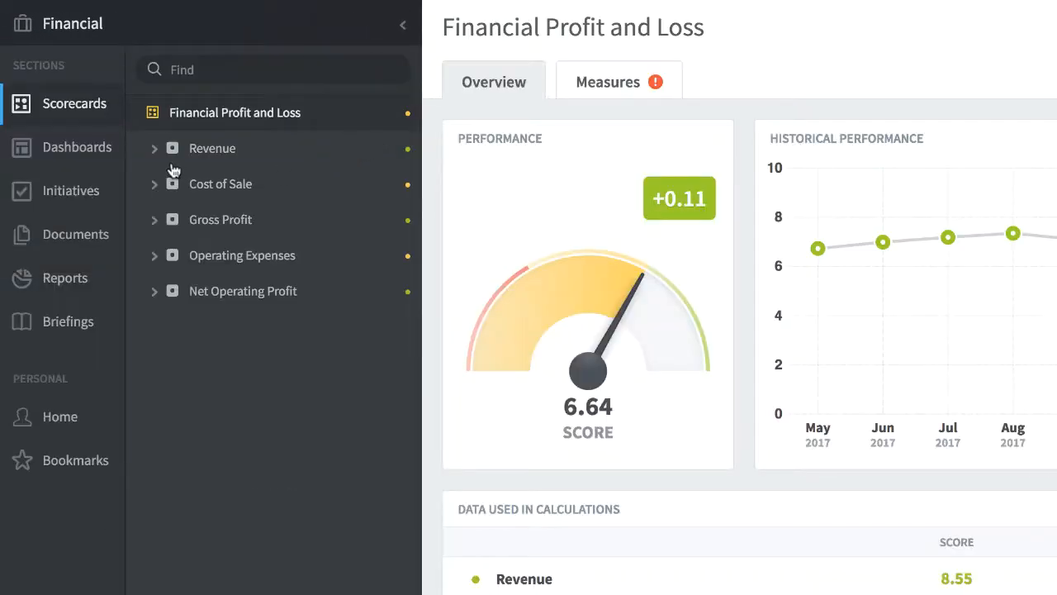
{"action": "left_click", "coordinate": [153, 153]}
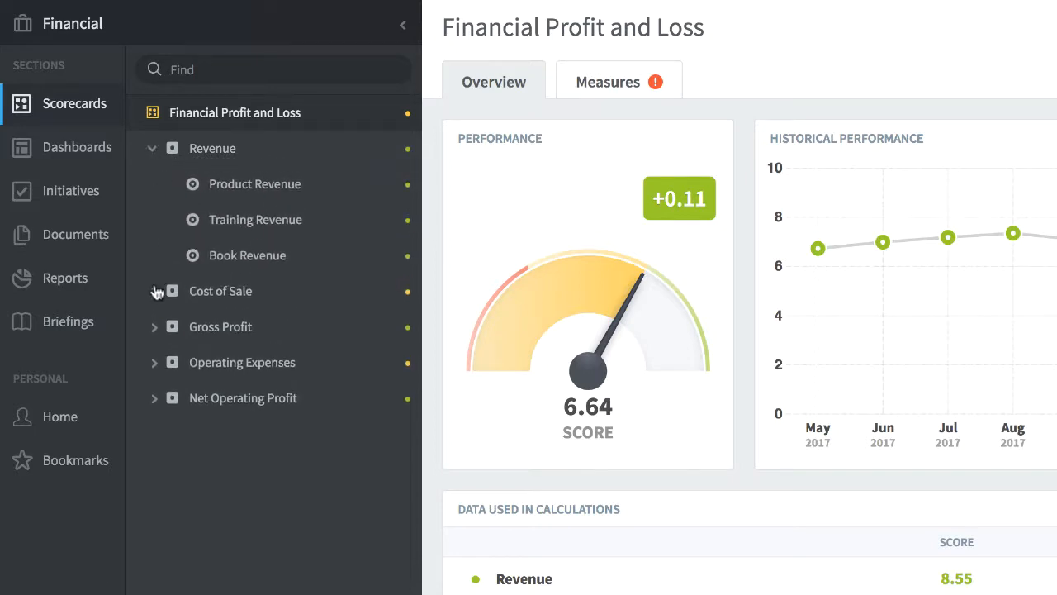
{"action": "left_click", "coordinate": [155, 290]}
{"action": "left_click", "coordinate": [154, 469]}
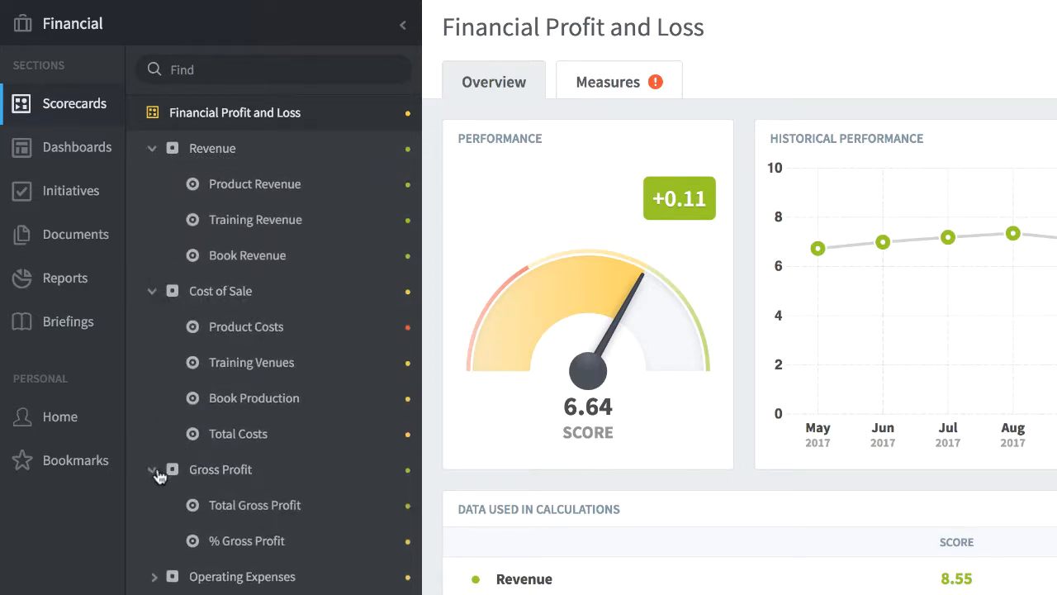
Switch to the Customer Help Desk organization and view its Calls Handled, Average abandonment rate and % Calls answered measures
{"action": "left_click", "coordinate": [95, 28]}
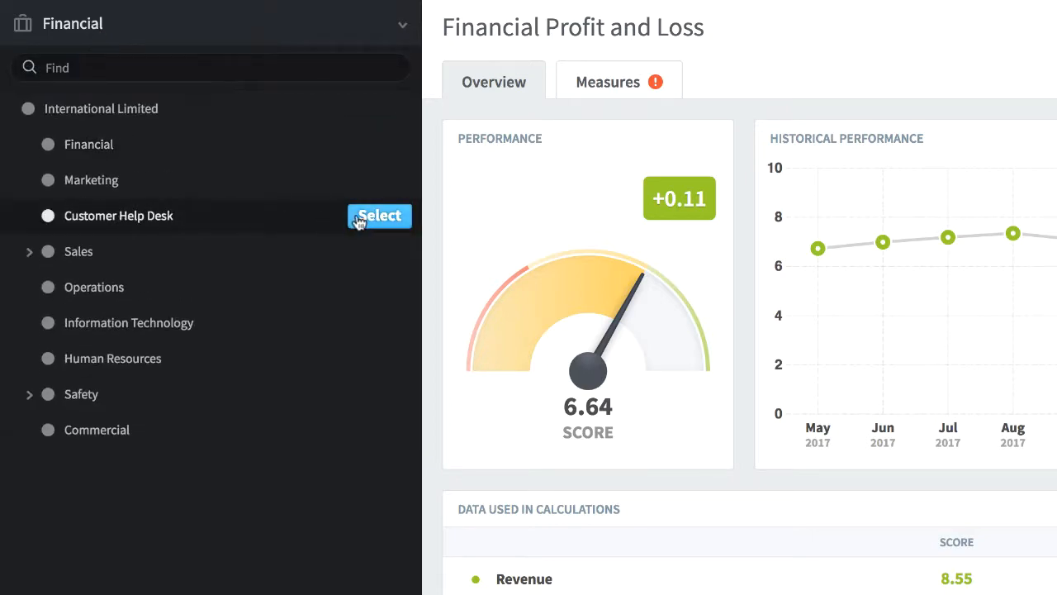
{"action": "left_click", "coordinate": [374, 218]}
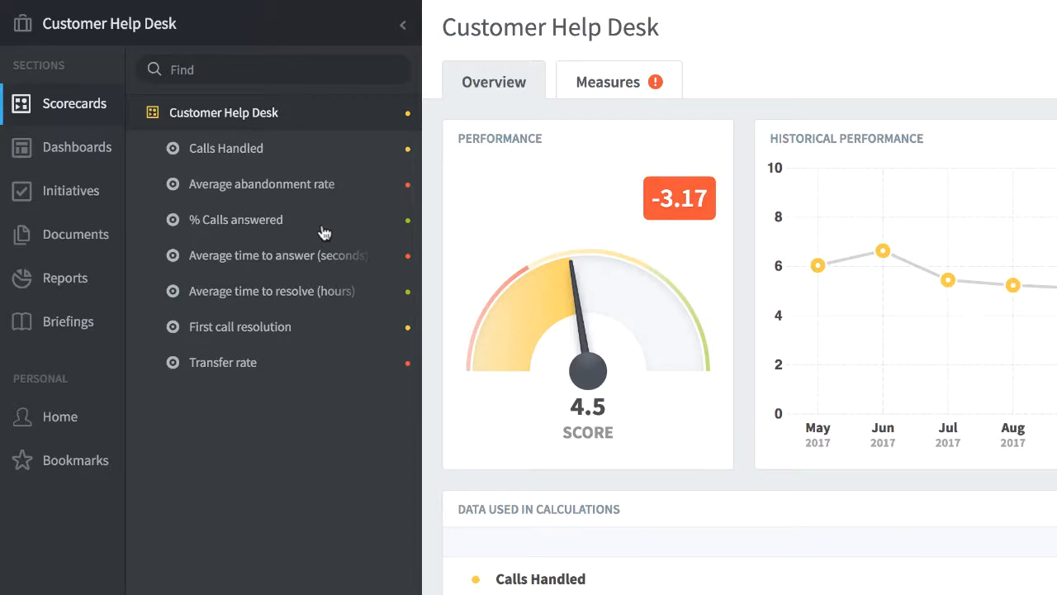
{"action": "left_click", "coordinate": [225, 151]}
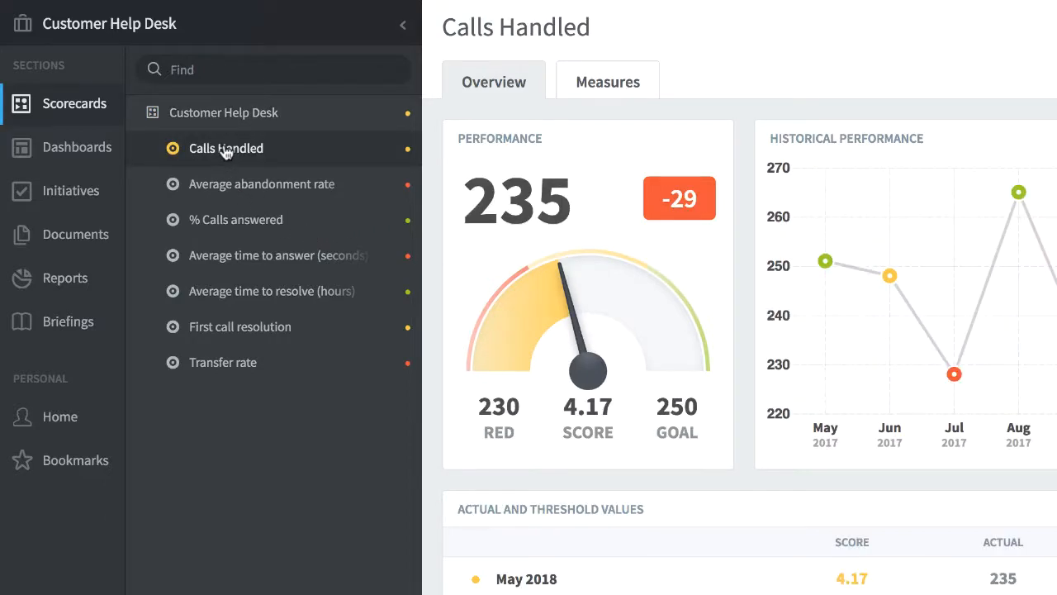
{"action": "left_click", "coordinate": [224, 184]}
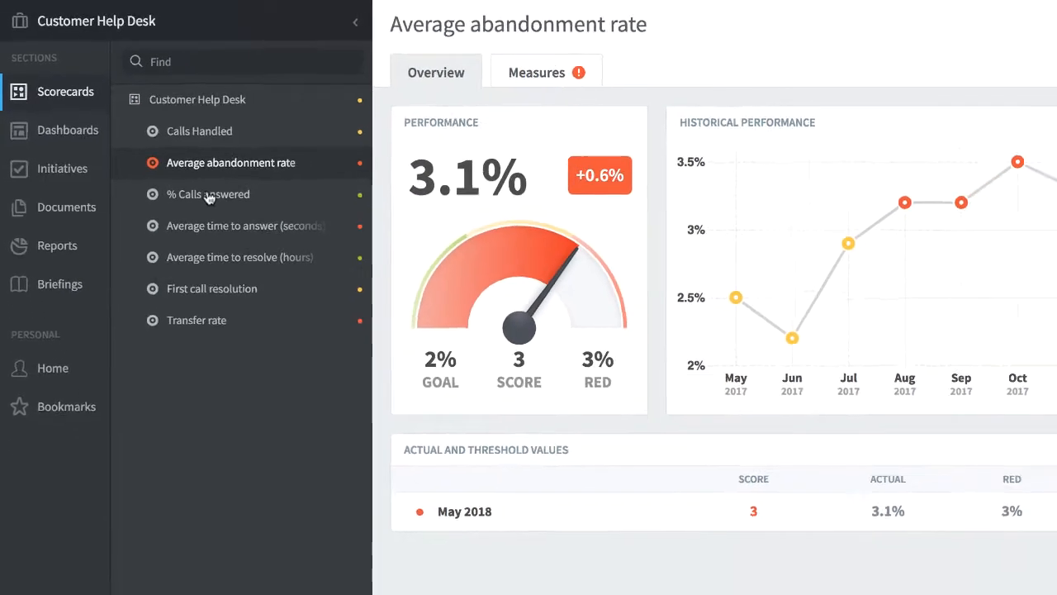
{"action": "left_click", "coordinate": [208, 194]}
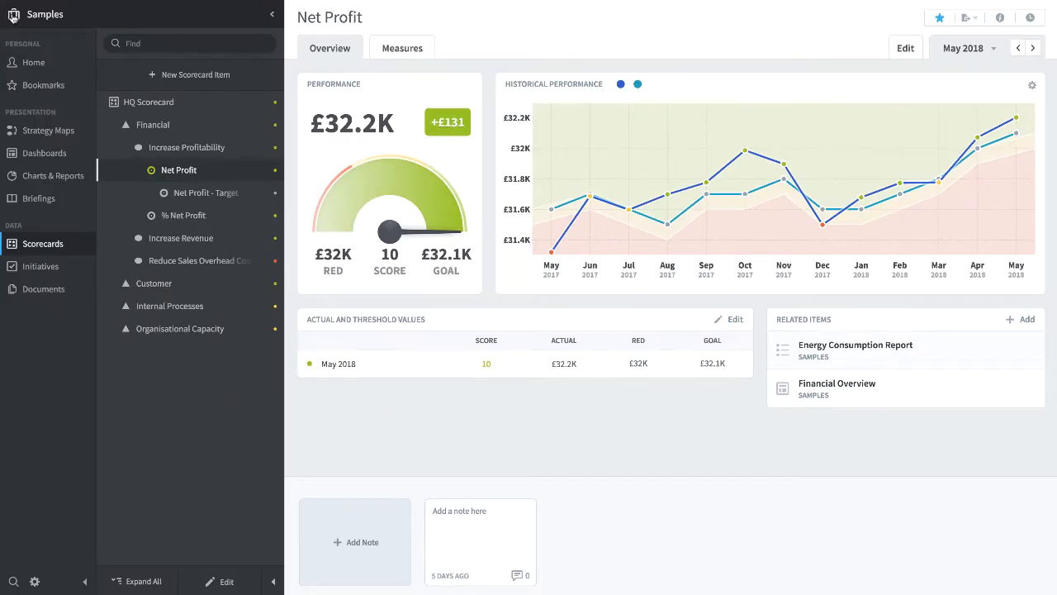
Create a scorecard named "Marketing Scorecard" in the Marketing organization, describing its objectives as Customer Satisfaction, Customer Retention and Sales Lead generation
{"action": "left_click", "coordinate": [14, 16]}
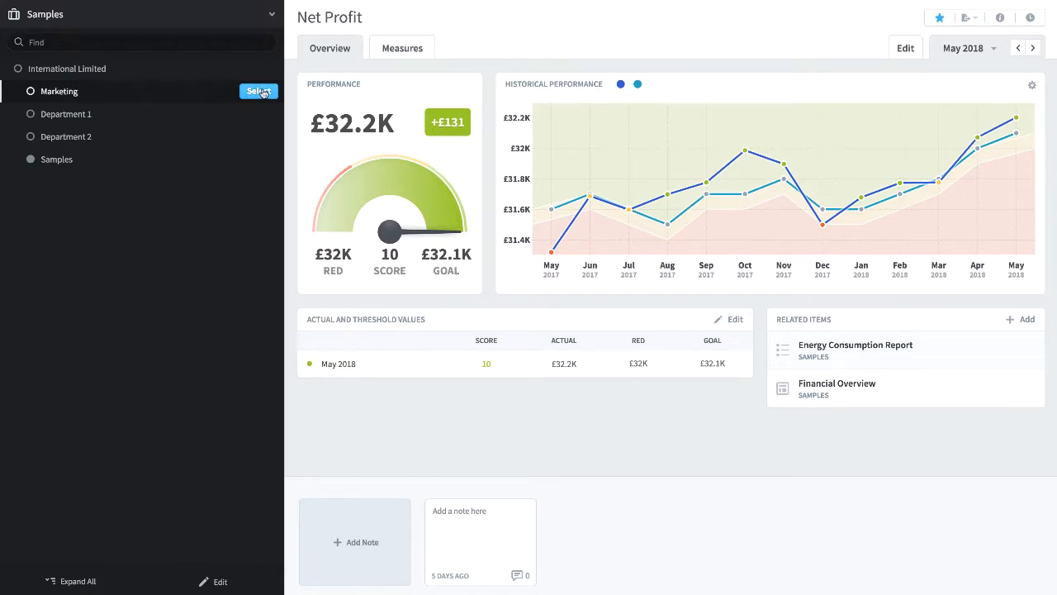
{"action": "left_click", "coordinate": [258, 91]}
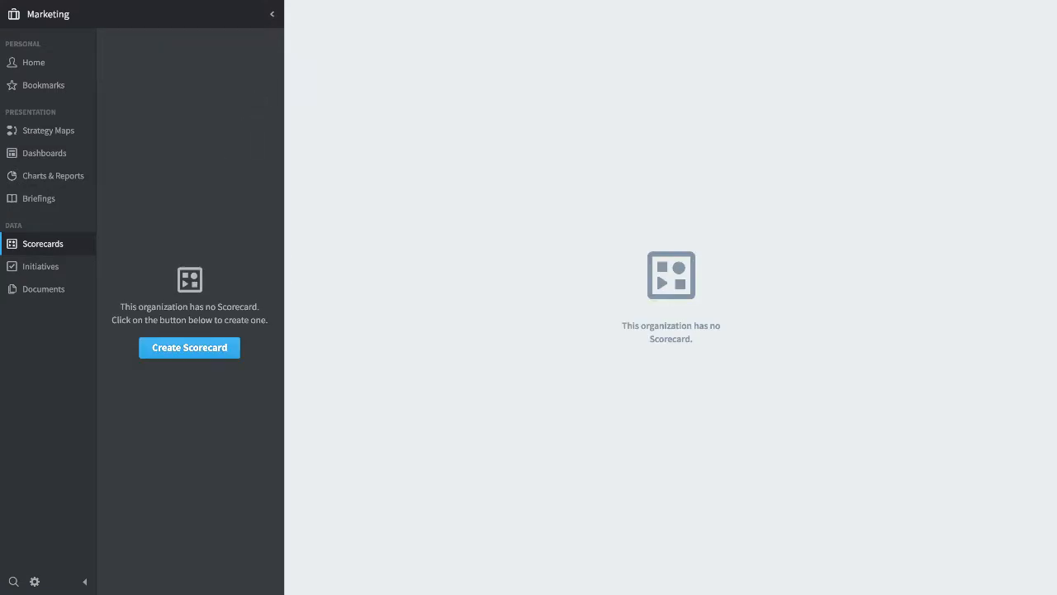
{"action": "left_click", "coordinate": [184, 353]}
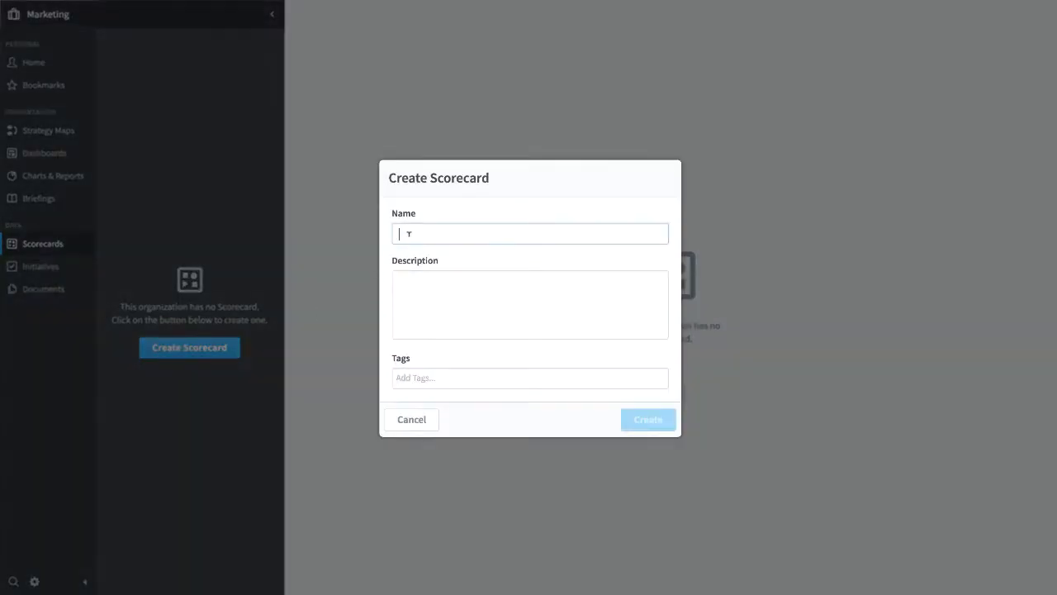
{"action": "type", "text": "Marketing Scorecard"}
{"action": "left_click", "coordinate": [406, 278]}
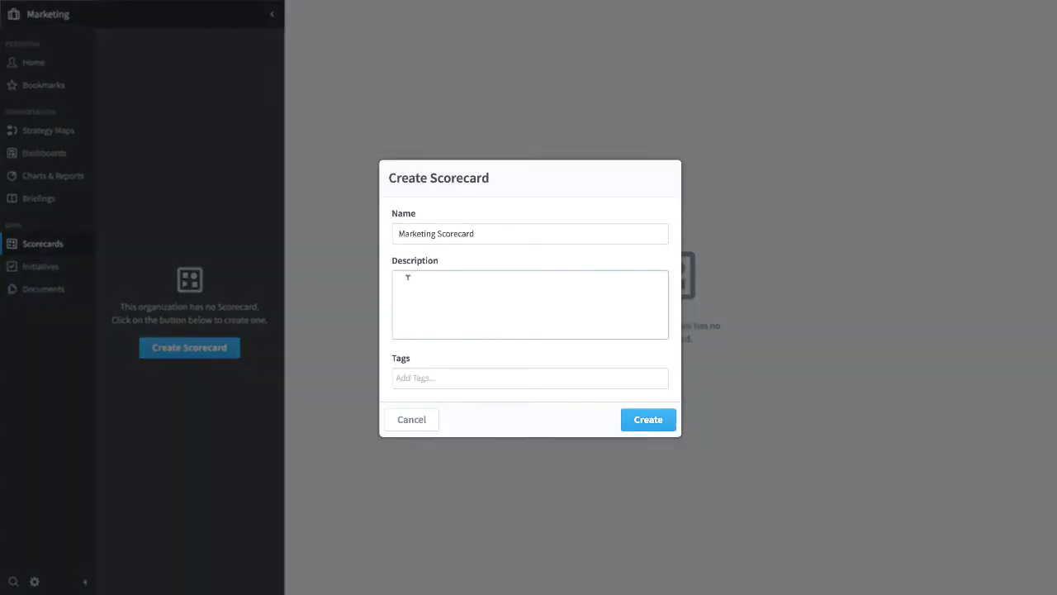
{"action": "type", "text": "The marketing scorecard will be used to assess our progress across three major objectives: 1. Customer Satisfaction 2. Customer Retention 3. Sales Lead generation"}
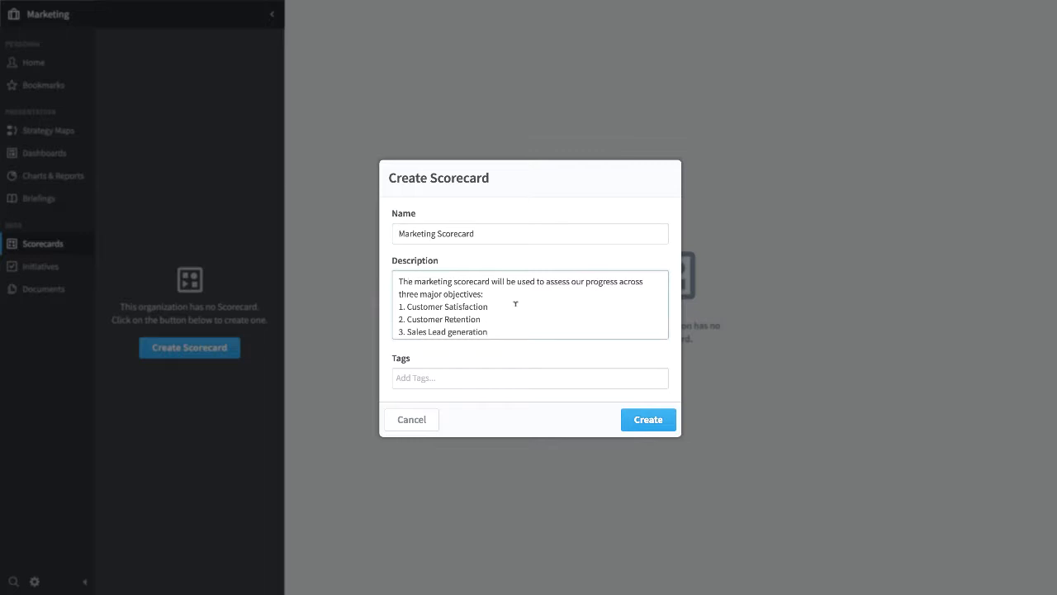
{"action": "left_click", "coordinate": [647, 420]}
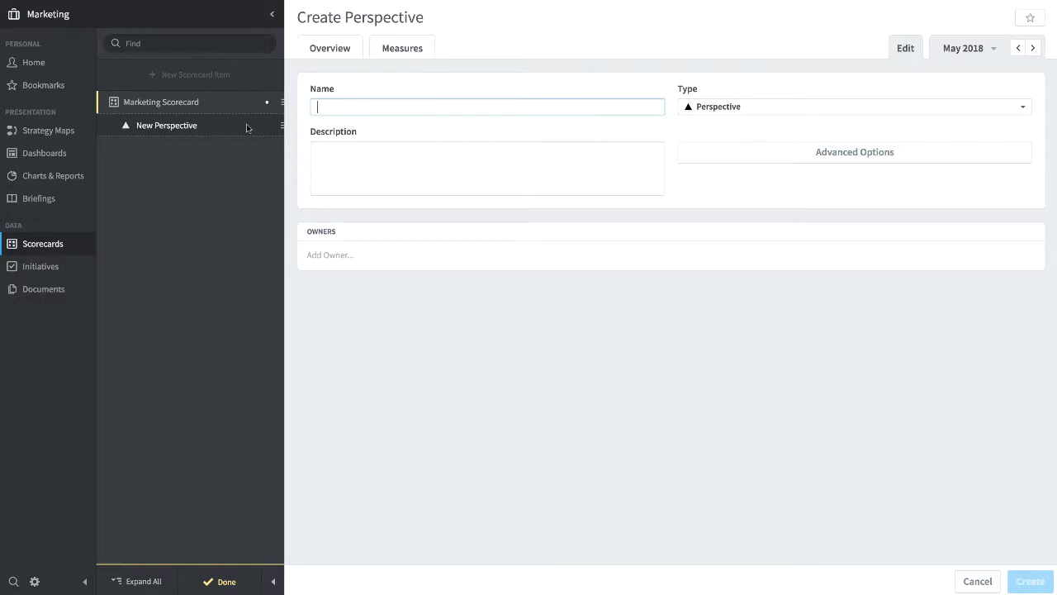
Make the new scorecard item an Objective named "Improve Customer Satisfaction", described as a monthly index of customer interviews, point of sale surveys and social media data
{"action": "left_click", "coordinate": [744, 109]}
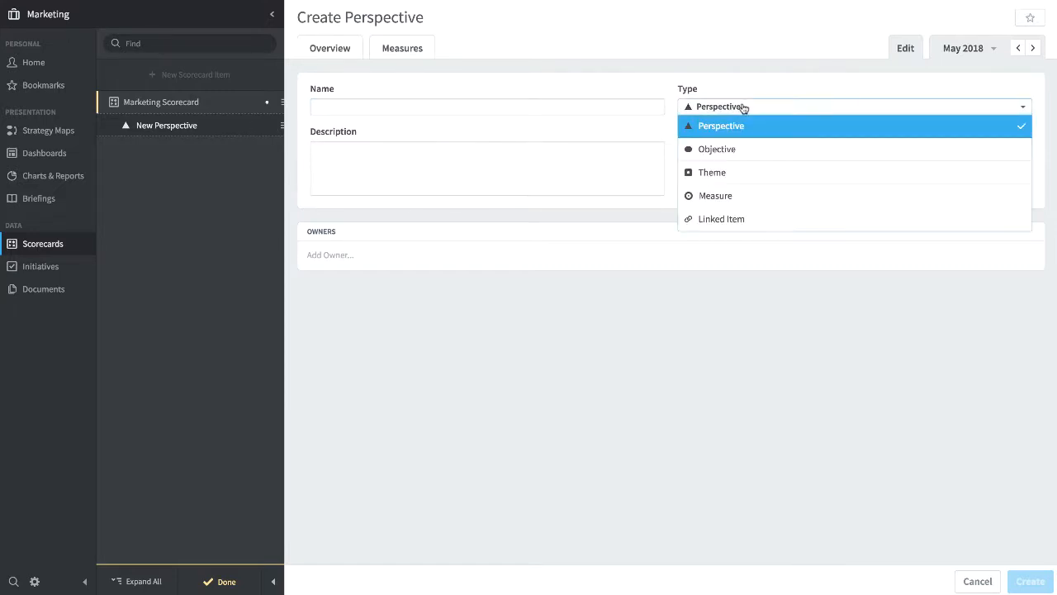
{"action": "left_click", "coordinate": [740, 149]}
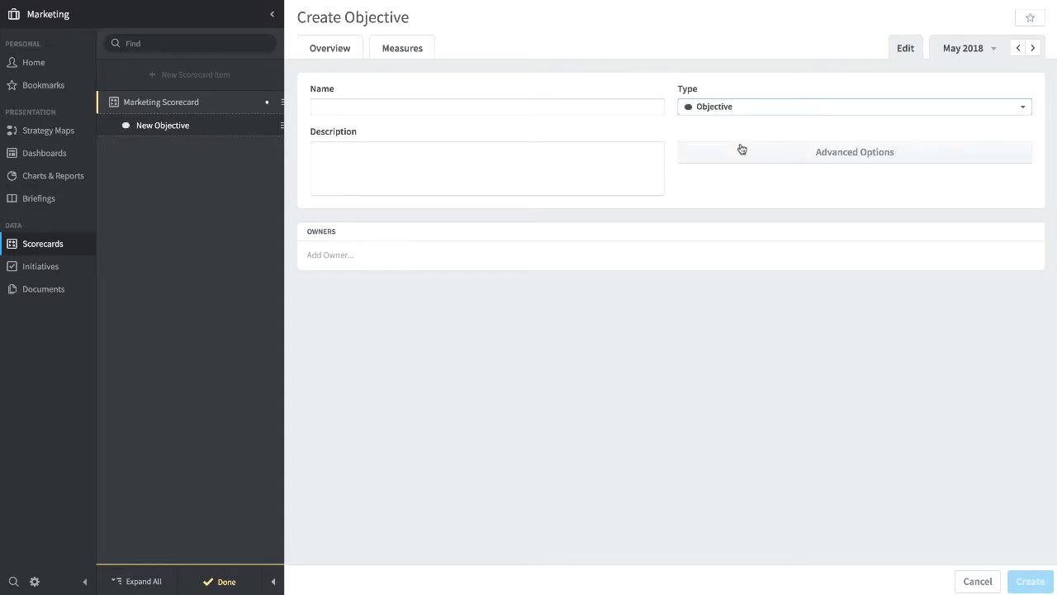
{"action": "left_click", "coordinate": [373, 105]}
{"action": "type", "text": "Improve Customer Satisfaction"}
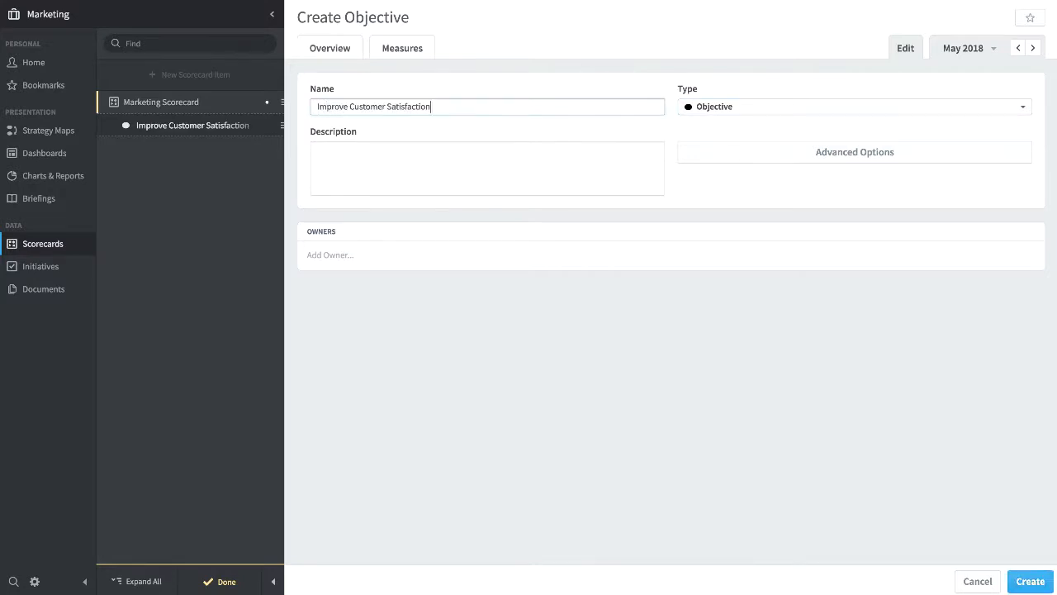
{"action": "left_click", "coordinate": [319, 150]}
{"action": "type", "text": "Customer satisfaction is a monthly index measure made up of random customer interviews, point of sale survey responses and social media data."}
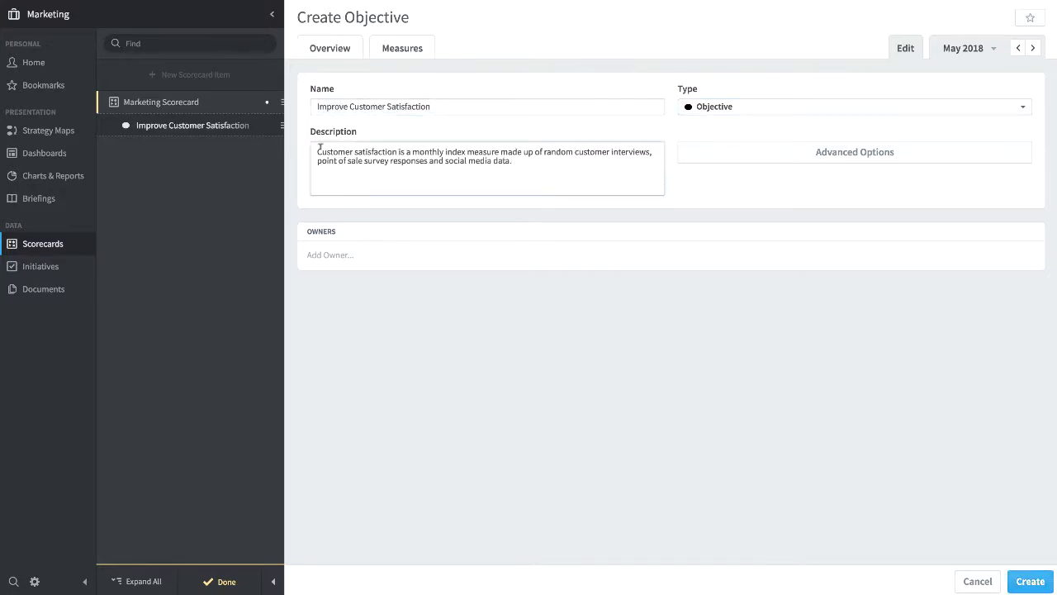
Assign the second listed user as the objective's owner, create the objective, and dismiss the blank follow-up objective
{"action": "left_click", "coordinate": [332, 253]}
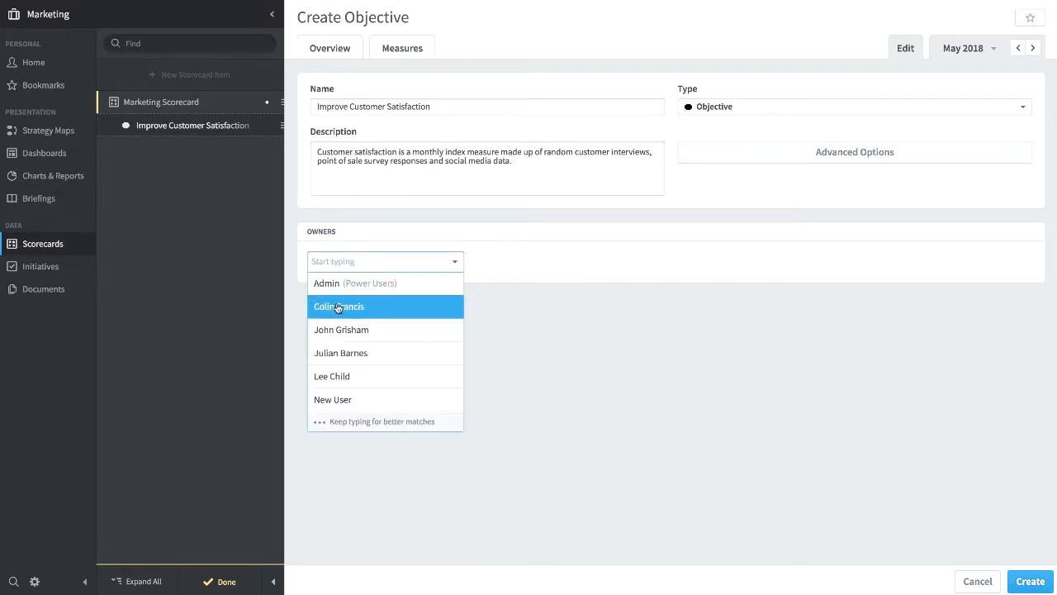
{"action": "left_click", "coordinate": [341, 306]}
{"action": "left_click", "coordinate": [559, 342]}
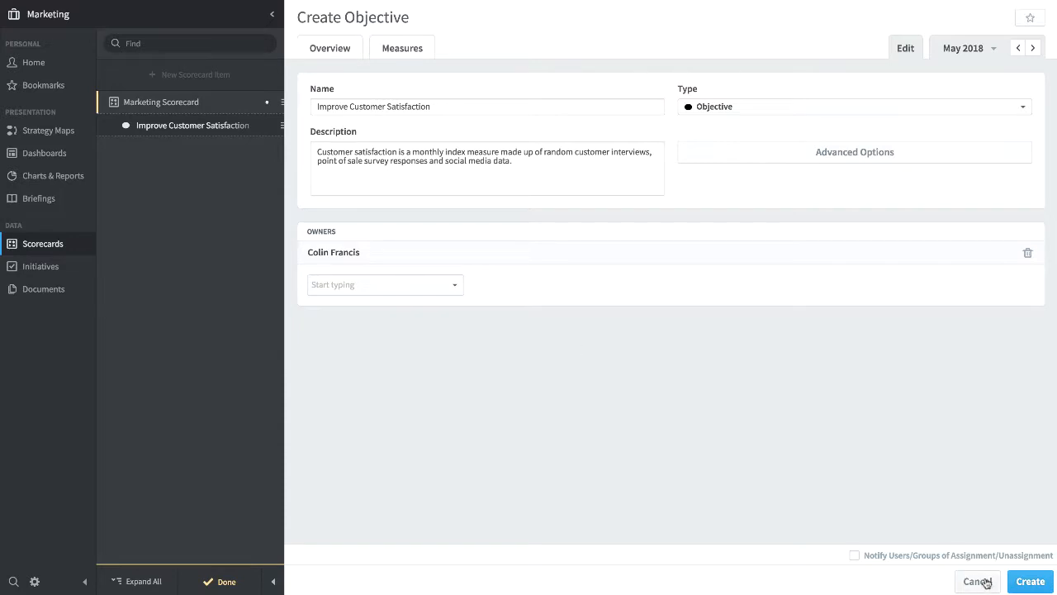
{"action": "left_click", "coordinate": [1030, 582]}
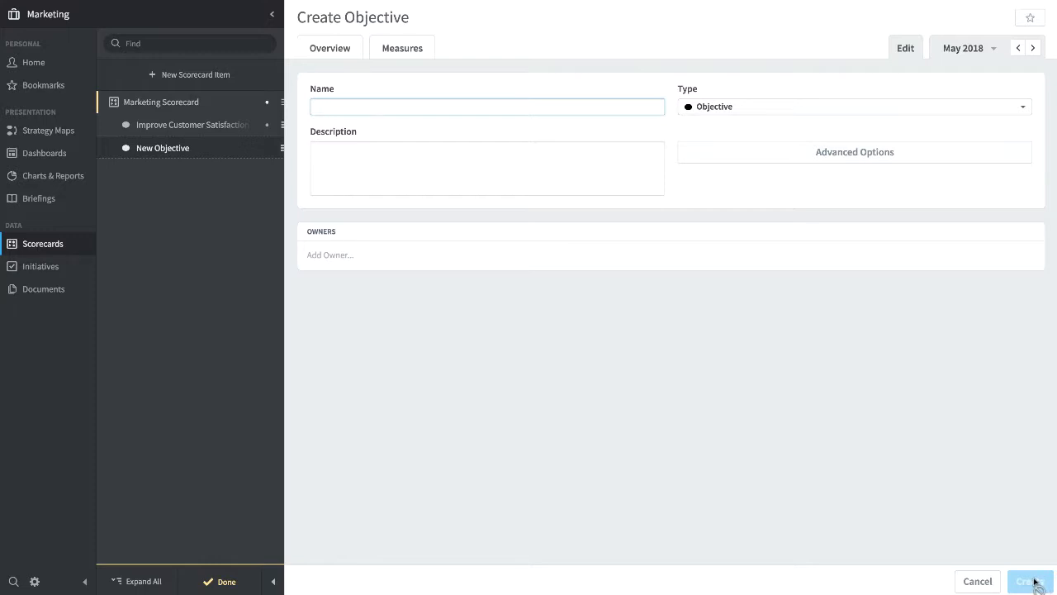
{"action": "left_click", "coordinate": [977, 582]}
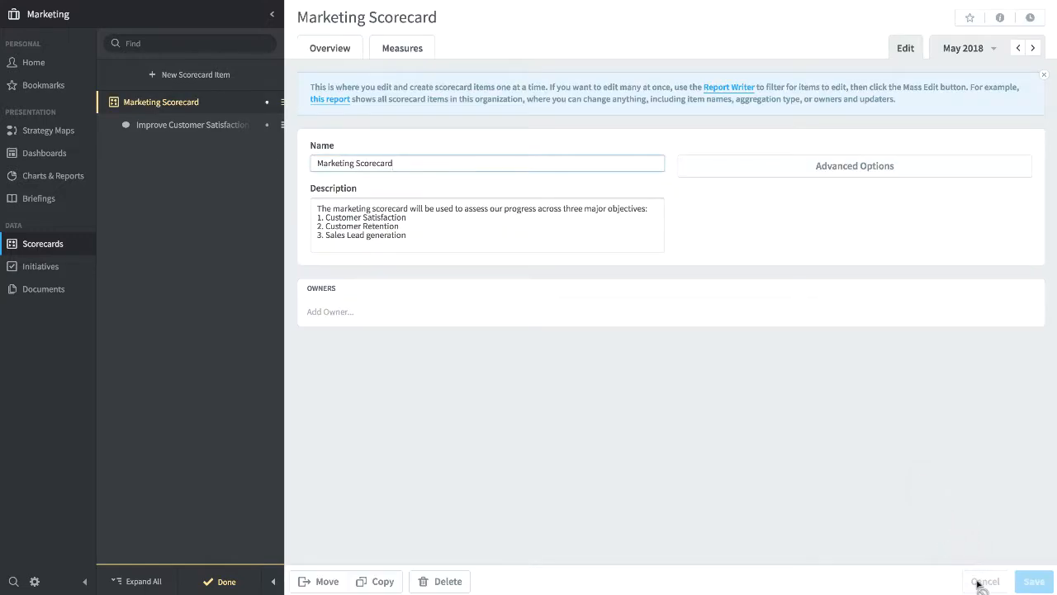
Add a measure named "Customer Satisfaction" under the Improve Customer Satisfaction objective, using the same monthly index description
{"action": "left_click", "coordinate": [174, 124]}
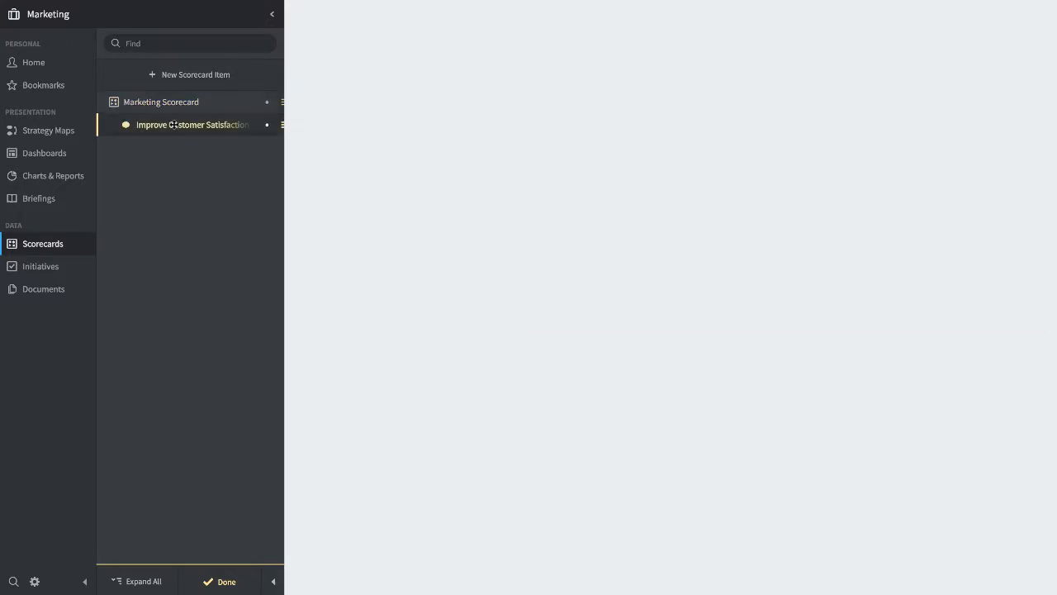
{"action": "left_click", "coordinate": [185, 74]}
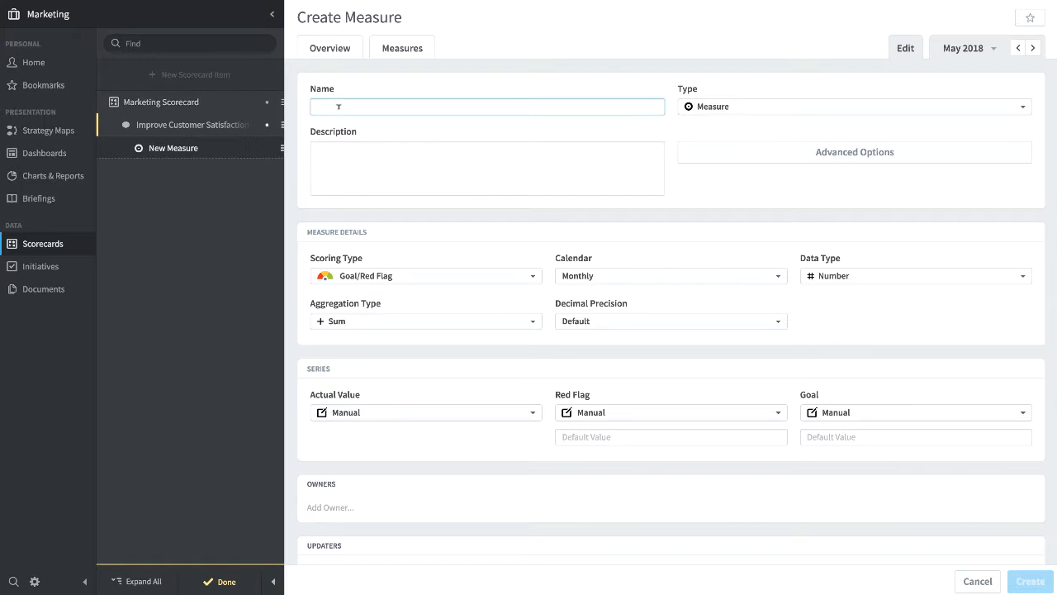
{"action": "type", "text": "Customer Satisfaction"}
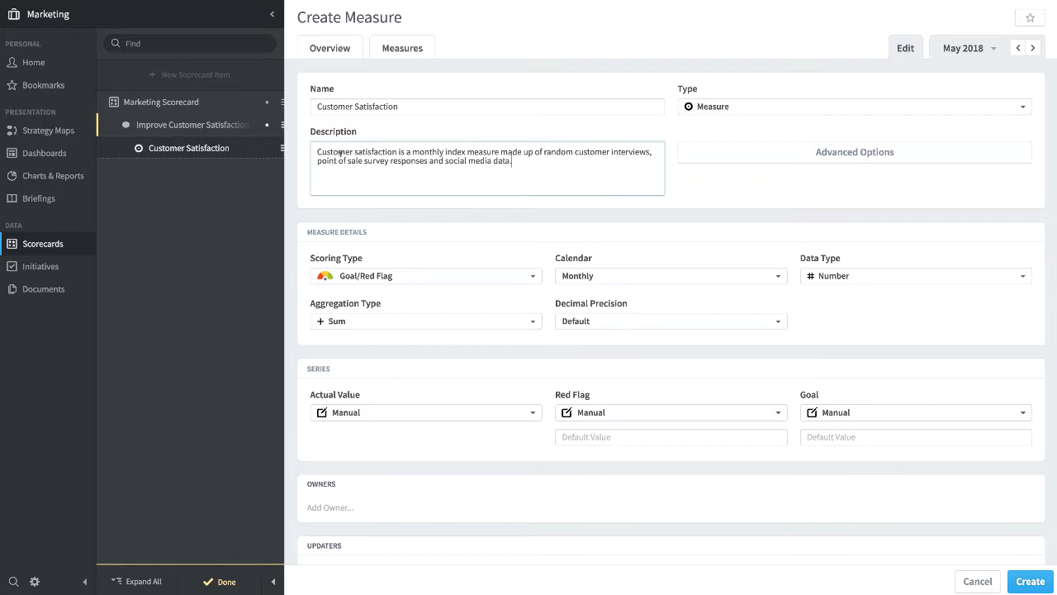
Set the Customer Satisfaction measure's scoring type to Goal/Red Flag and its calendar to Monthly
{"action": "left_click", "coordinate": [424, 279]}
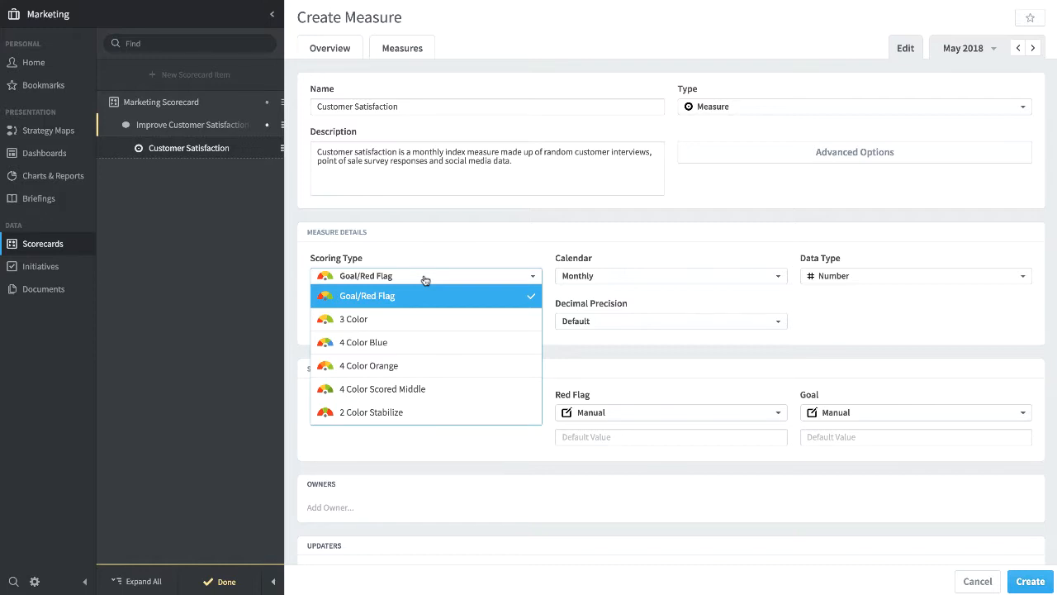
{"action": "left_click", "coordinate": [419, 294]}
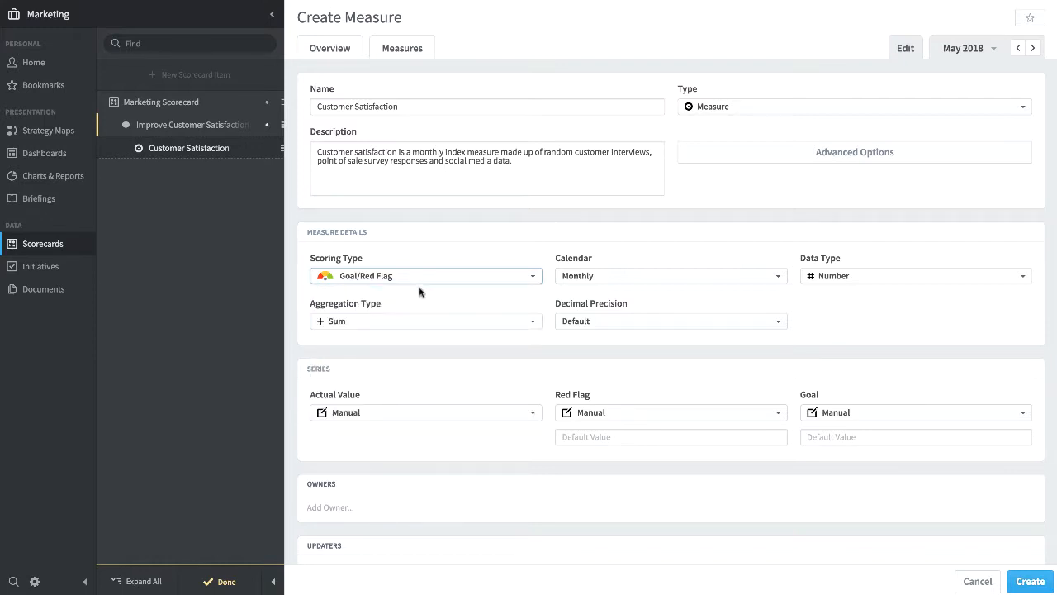
{"action": "left_click", "coordinate": [700, 283]}
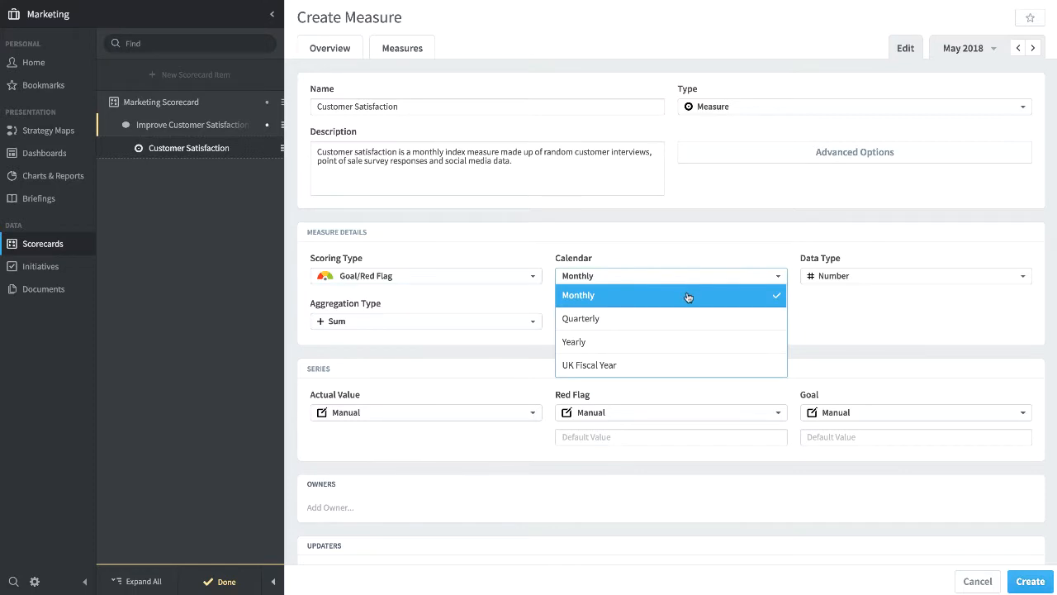
{"action": "left_click", "coordinate": [687, 295]}
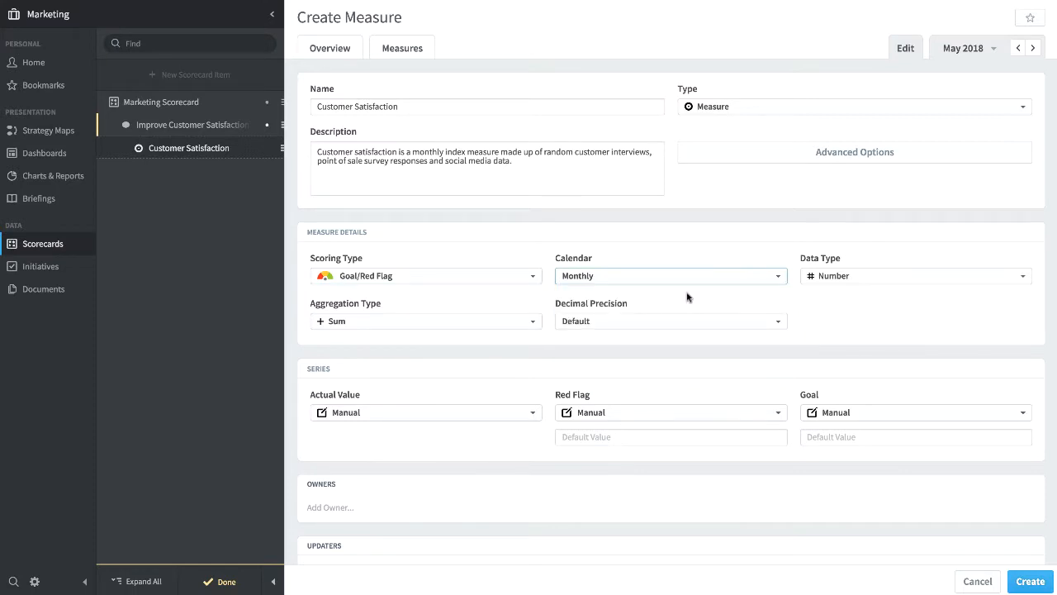
Set the Customer Satisfaction measure's data type to Percentage and its aggregation type to Average
{"action": "left_click", "coordinate": [873, 281]}
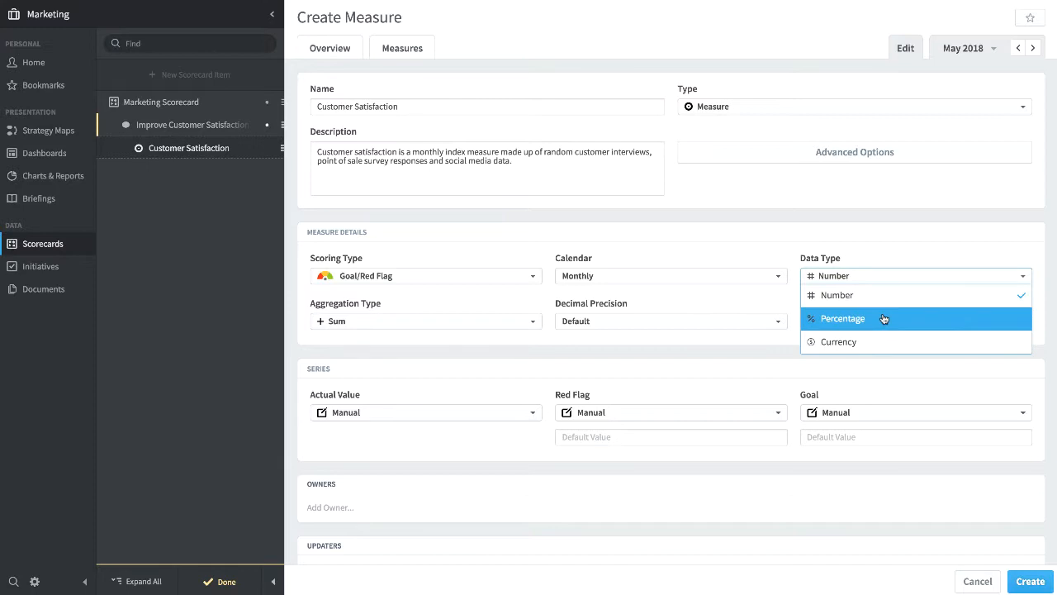
{"action": "left_click", "coordinate": [884, 319]}
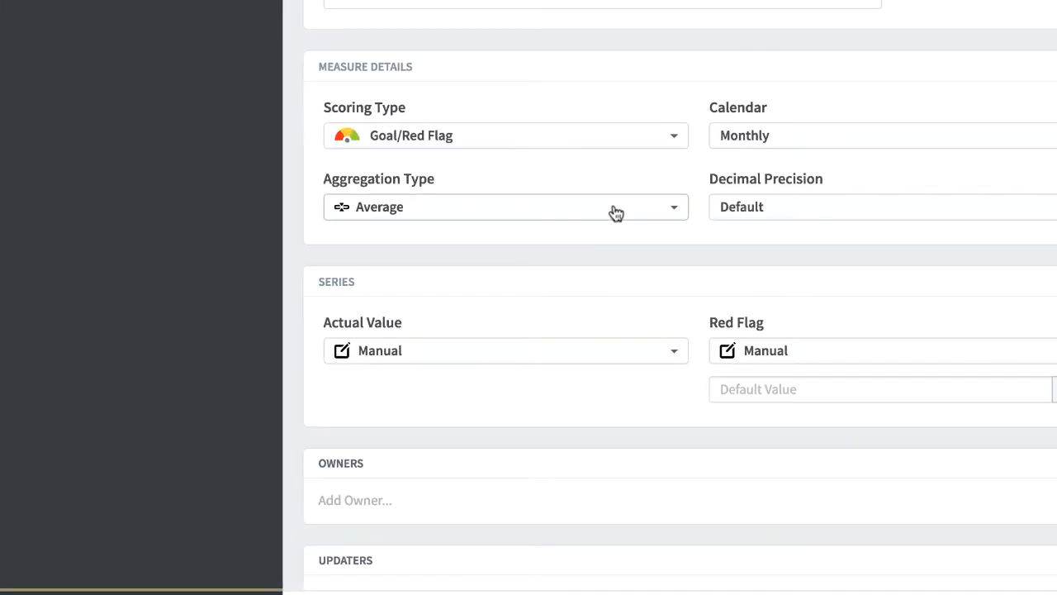
{"action": "left_click", "coordinate": [615, 213]}
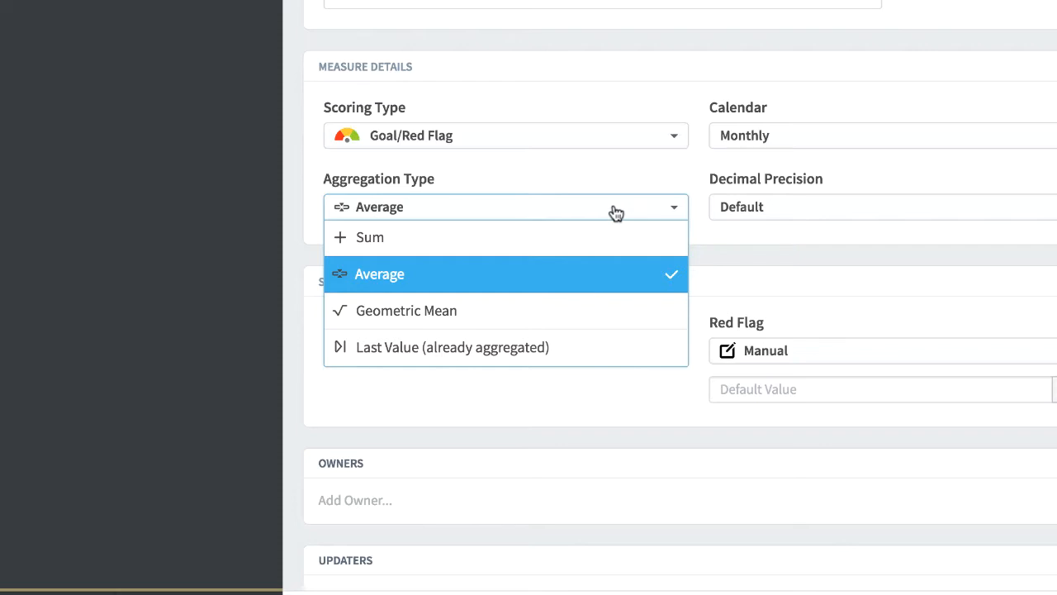
{"action": "left_click", "coordinate": [558, 274]}
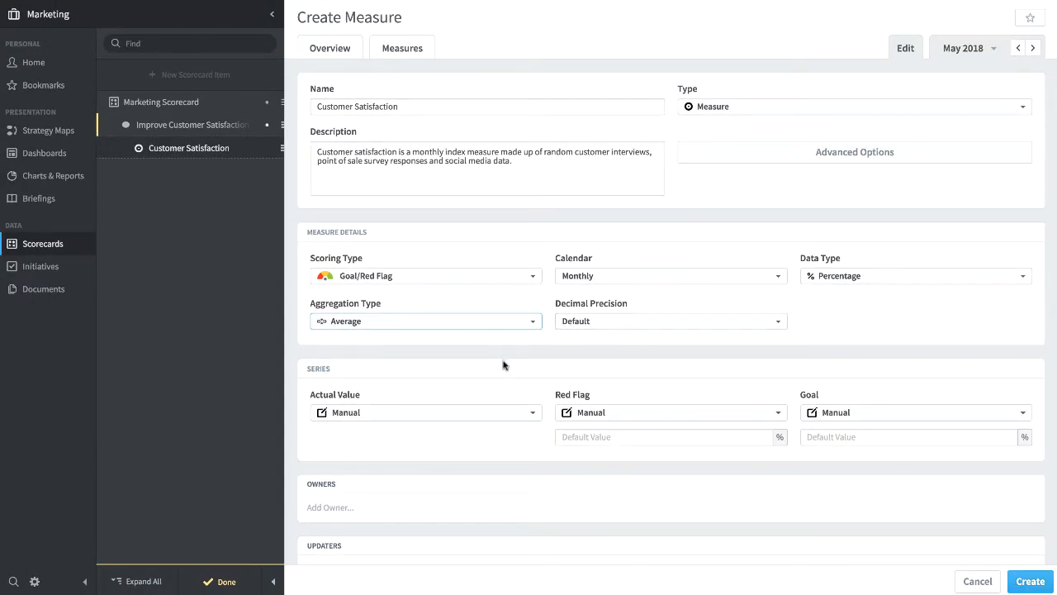
Give the Customer Satisfaction measure a default goal of 95% and a default red flag of 80%
{"action": "scroll", "coordinate": [504, 364], "scroll_direction": "down", "scroll_amount": 1}
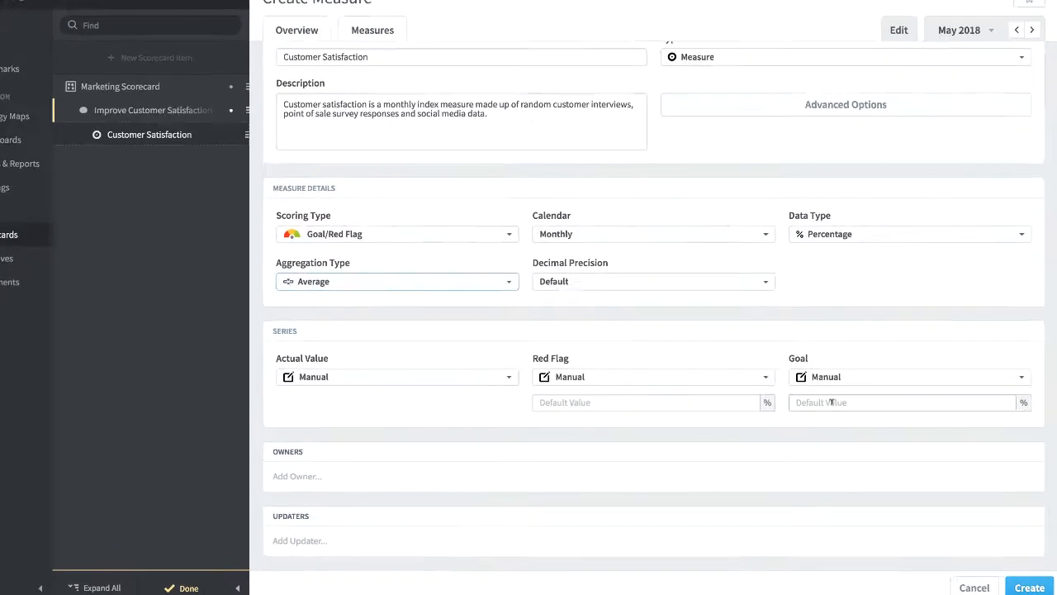
{"action": "left_click", "coordinate": [832, 402]}
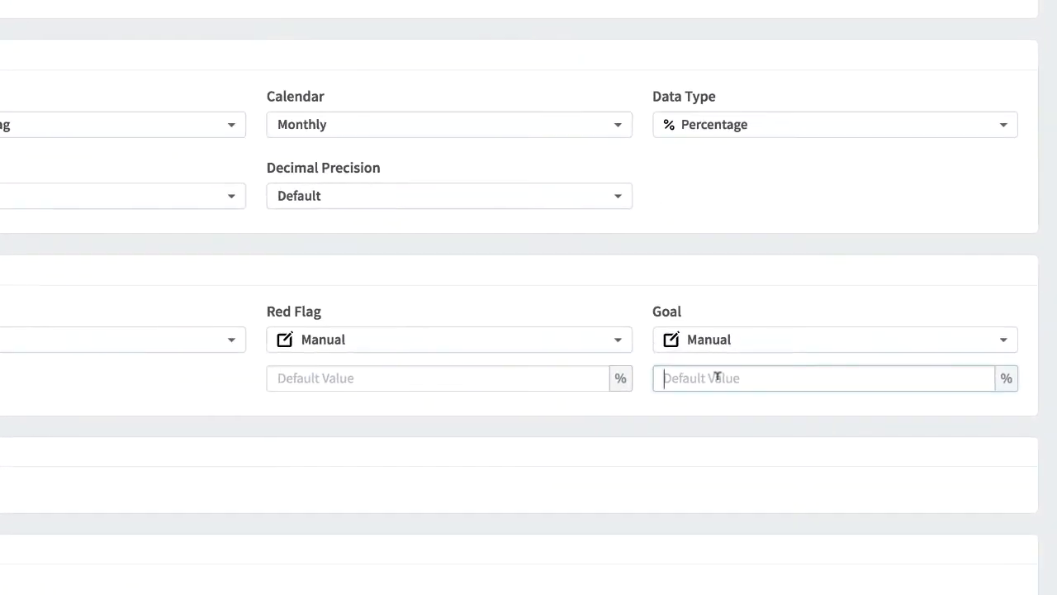
{"action": "type", "text": "95"}
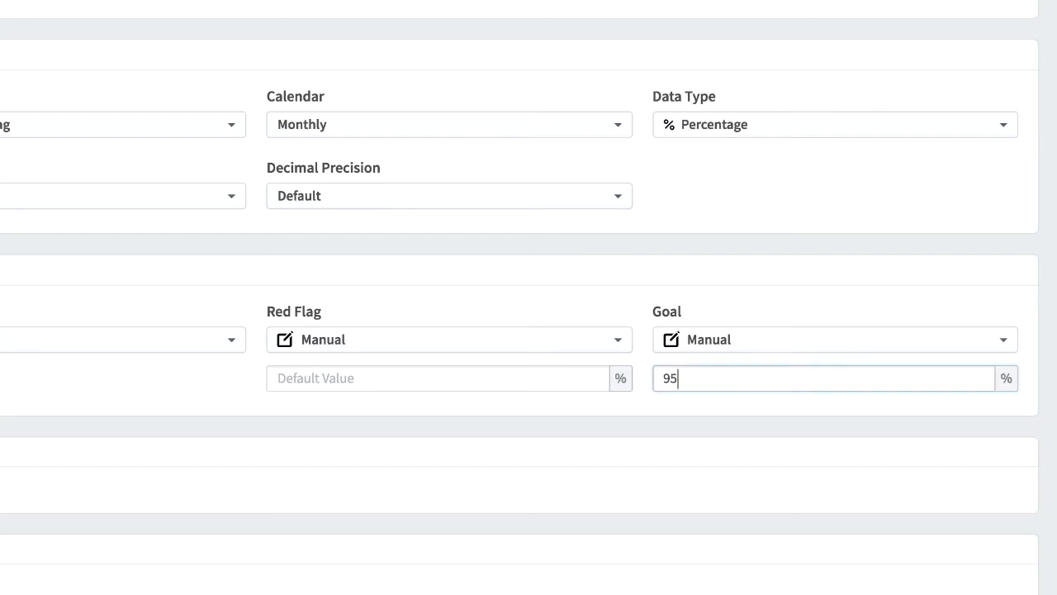
{"action": "left_click", "coordinate": [513, 377]}
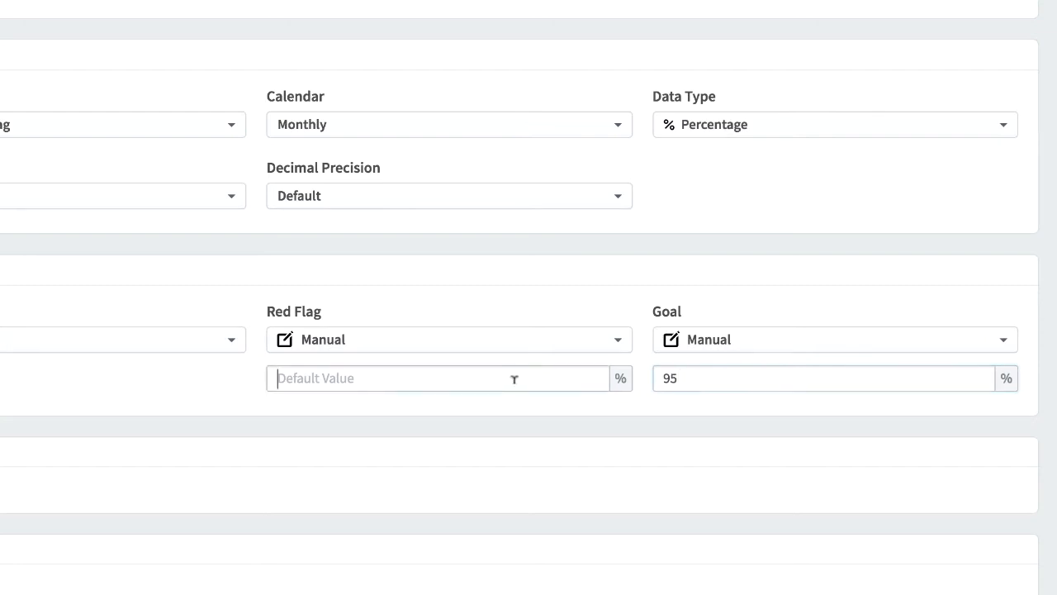
{"action": "type", "text": "80"}
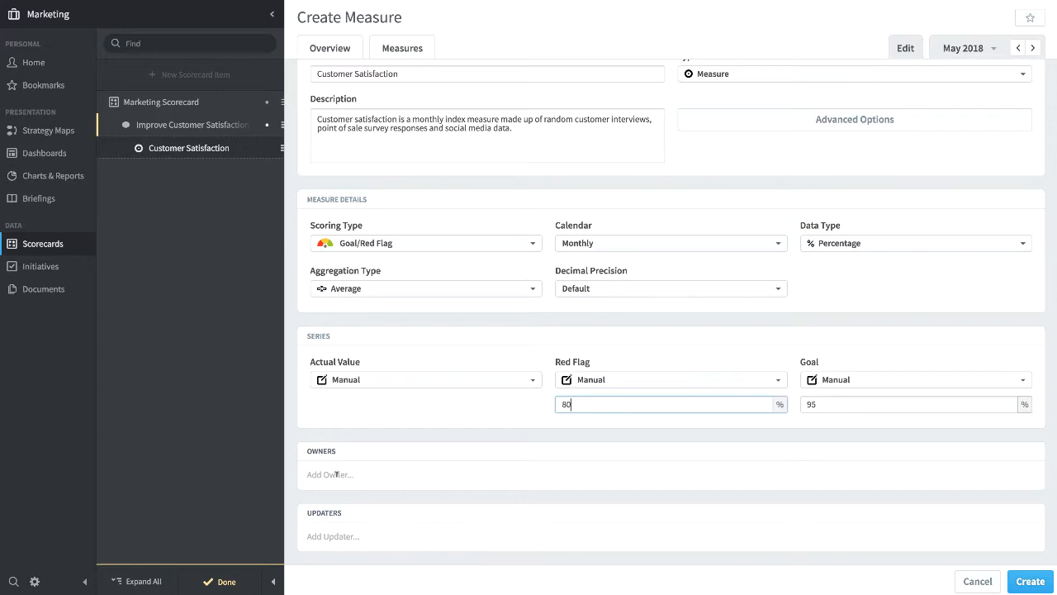
Create the measure with the second listed user as both owner and updater, and dismiss the blank follow-up measure
{"action": "left_click", "coordinate": [280, 479]}
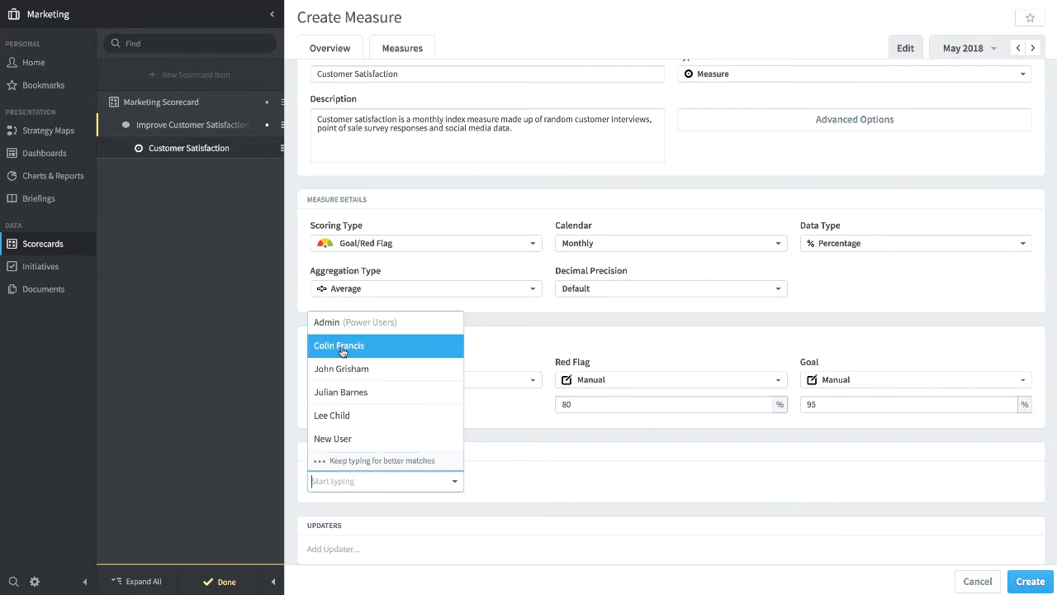
{"action": "left_click", "coordinate": [342, 347]}
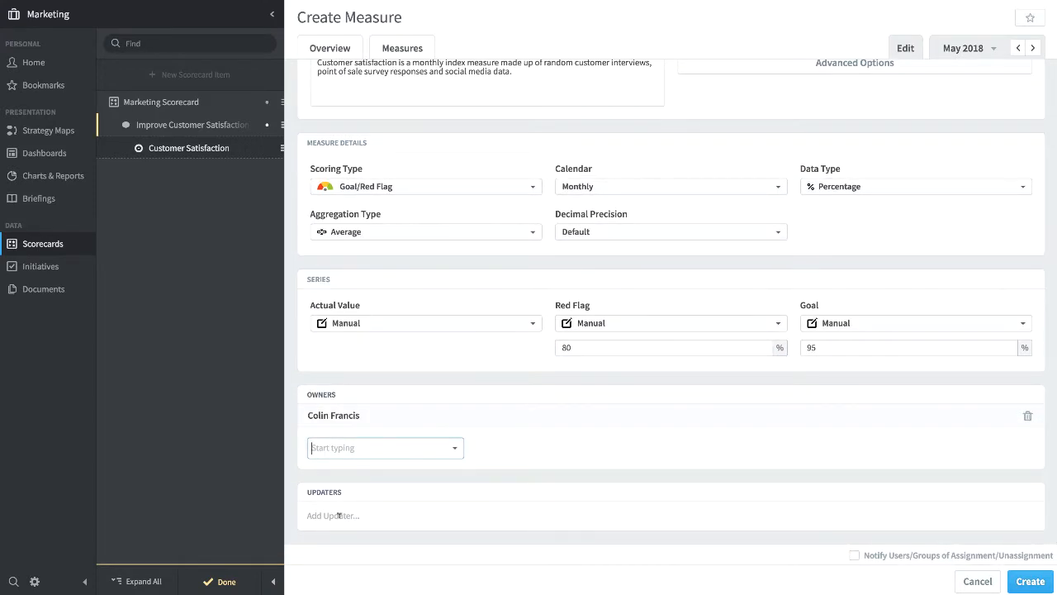
{"action": "left_click", "coordinate": [339, 515]}
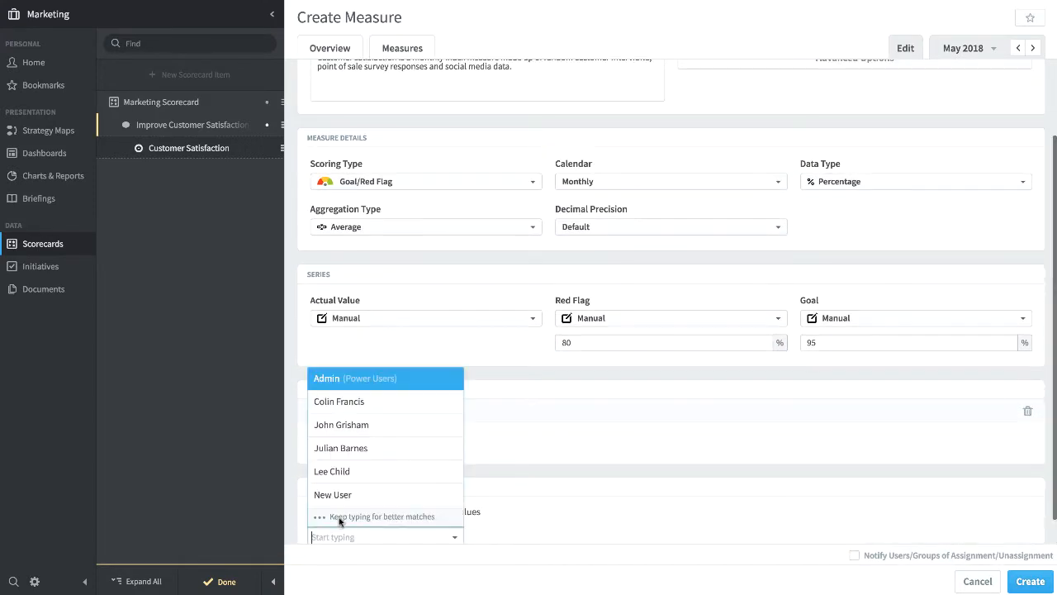
{"action": "left_click", "coordinate": [341, 404]}
{"action": "left_click", "coordinate": [537, 470]}
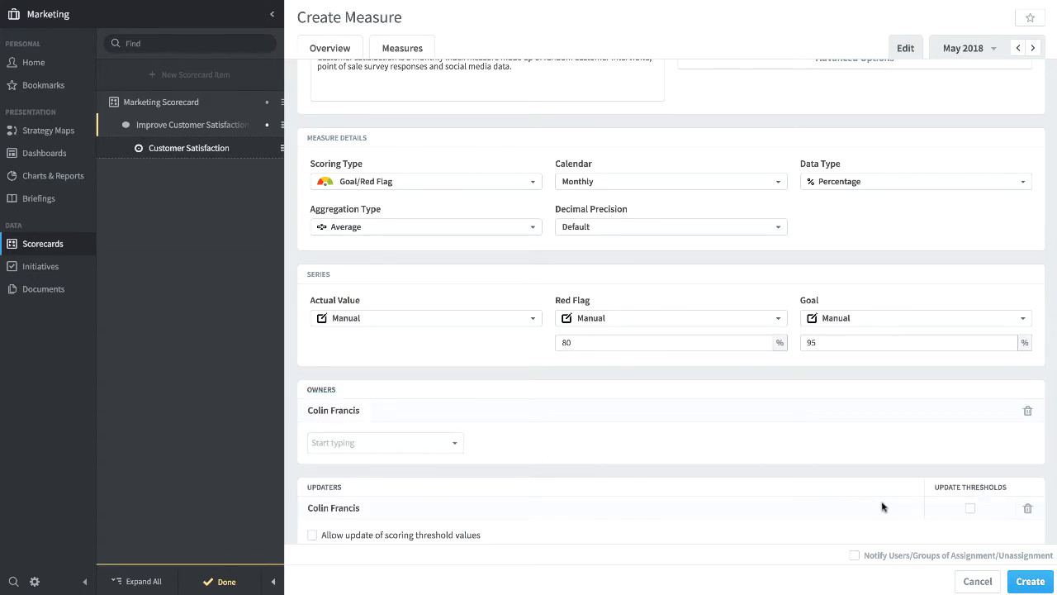
{"action": "left_click", "coordinate": [1030, 582]}
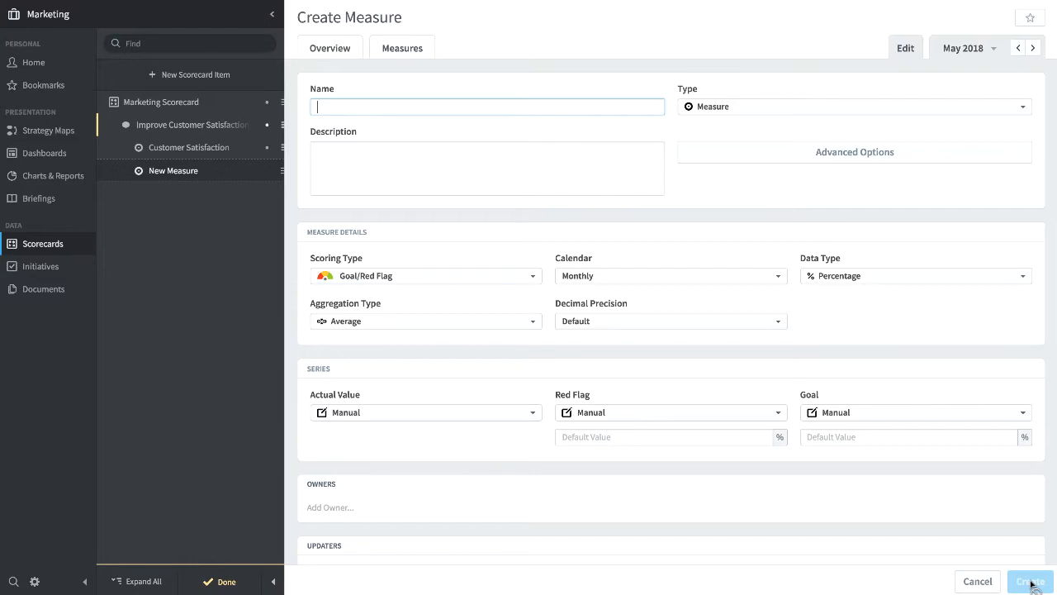
{"action": "left_click", "coordinate": [984, 582]}
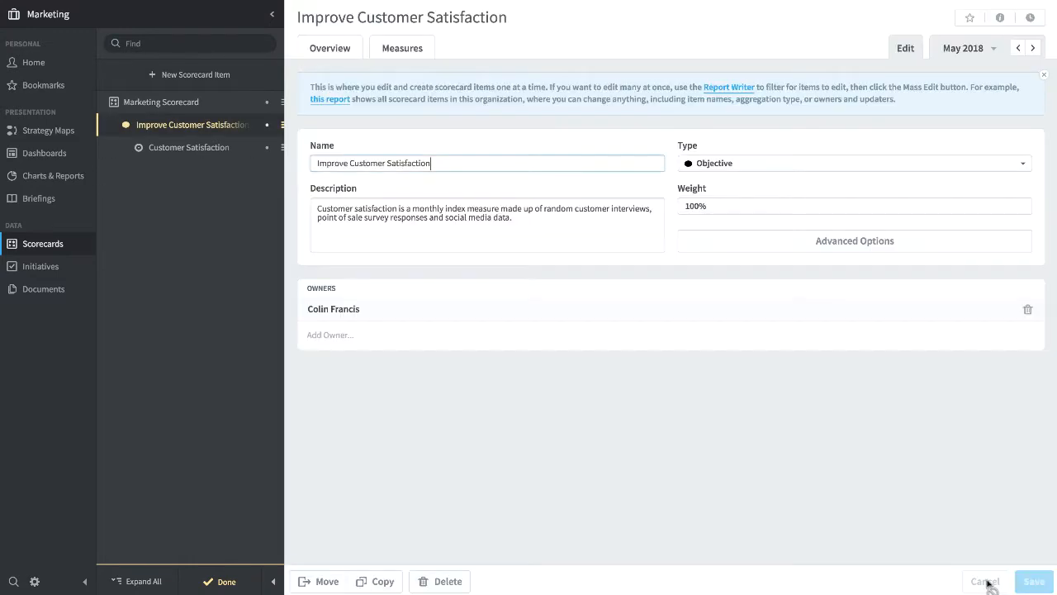
From the overview of the Customer Satisfaction measure, enter and save an actual value of 97% for May 2018
{"action": "left_click", "coordinate": [324, 48]}
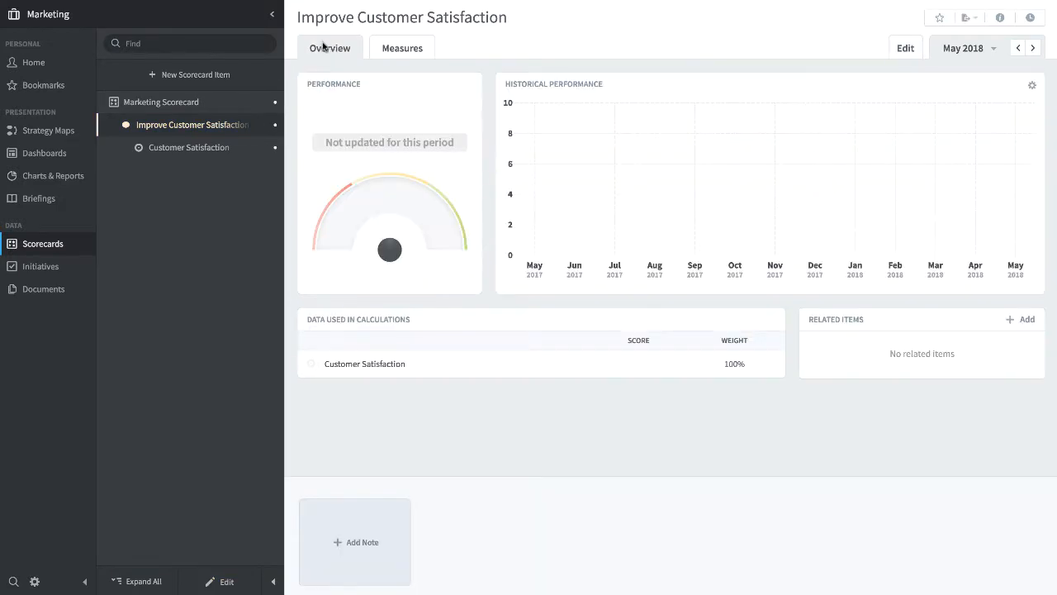
{"action": "left_click", "coordinate": [197, 148]}
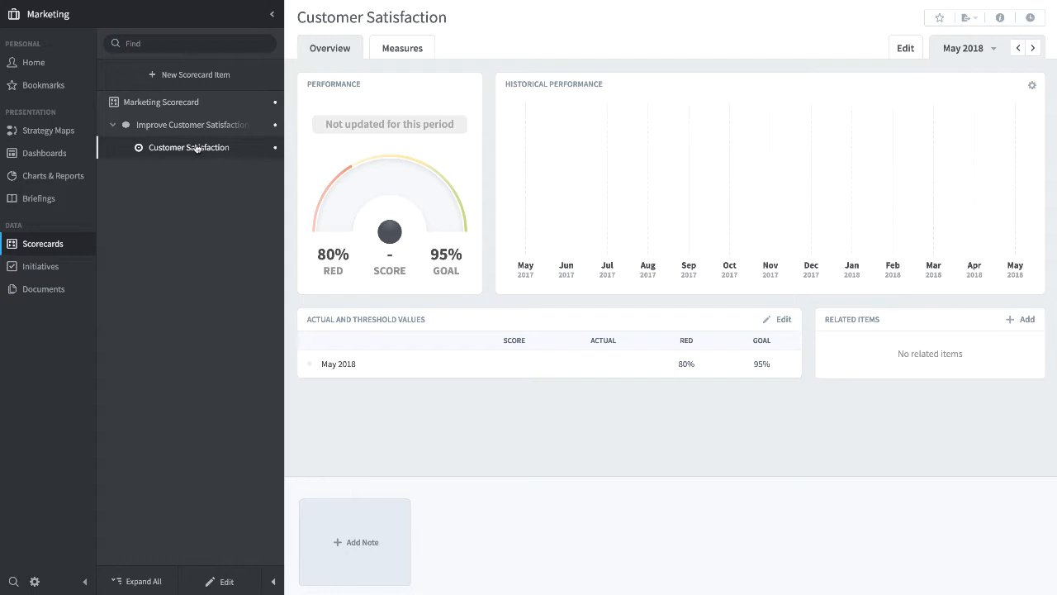
{"action": "left_click", "coordinate": [783, 322]}
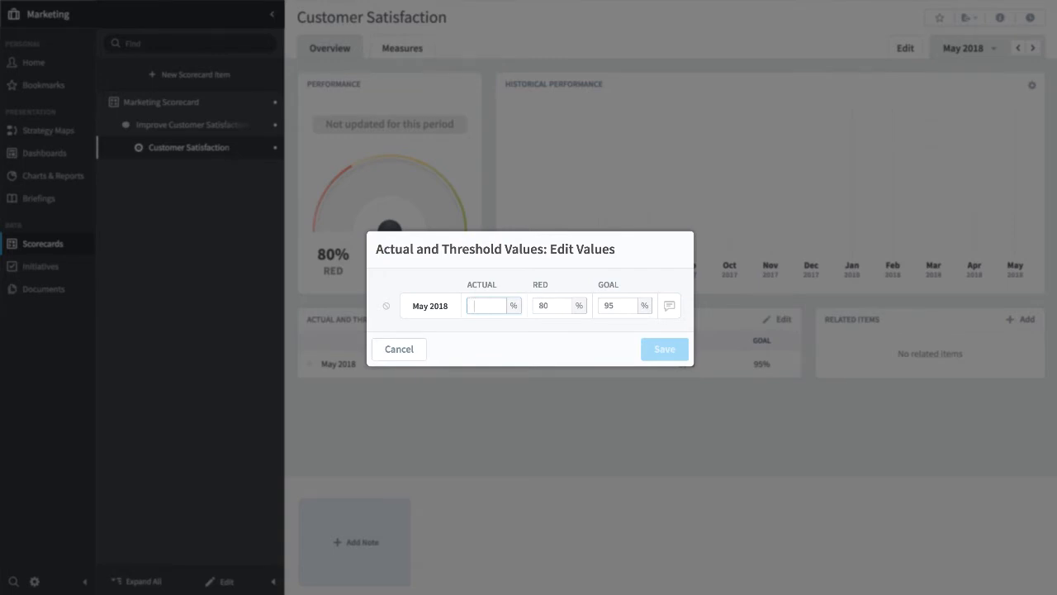
{"action": "type", "text": "97"}
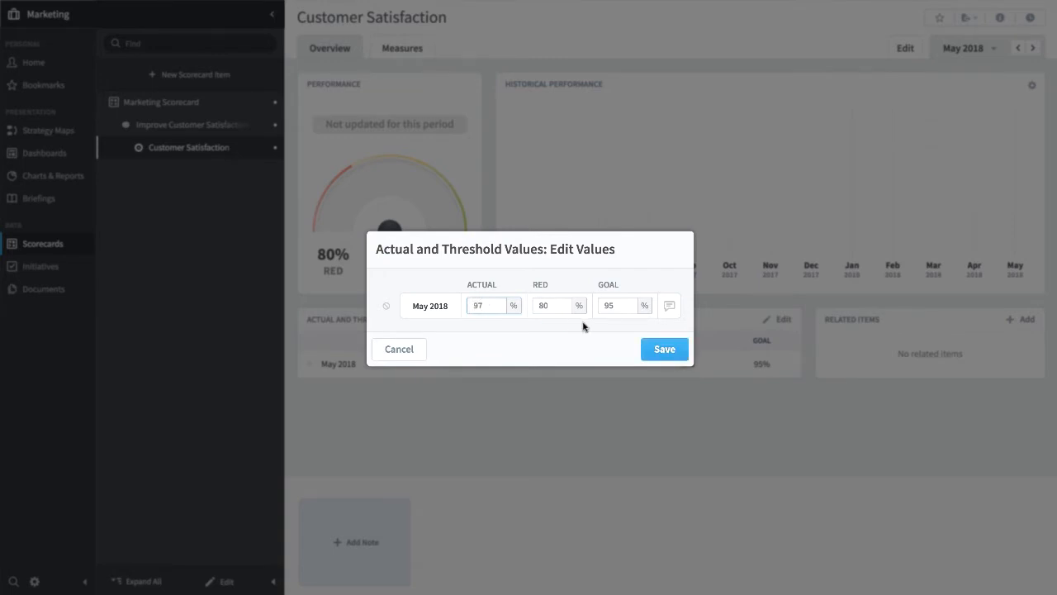
{"action": "left_click", "coordinate": [663, 351]}
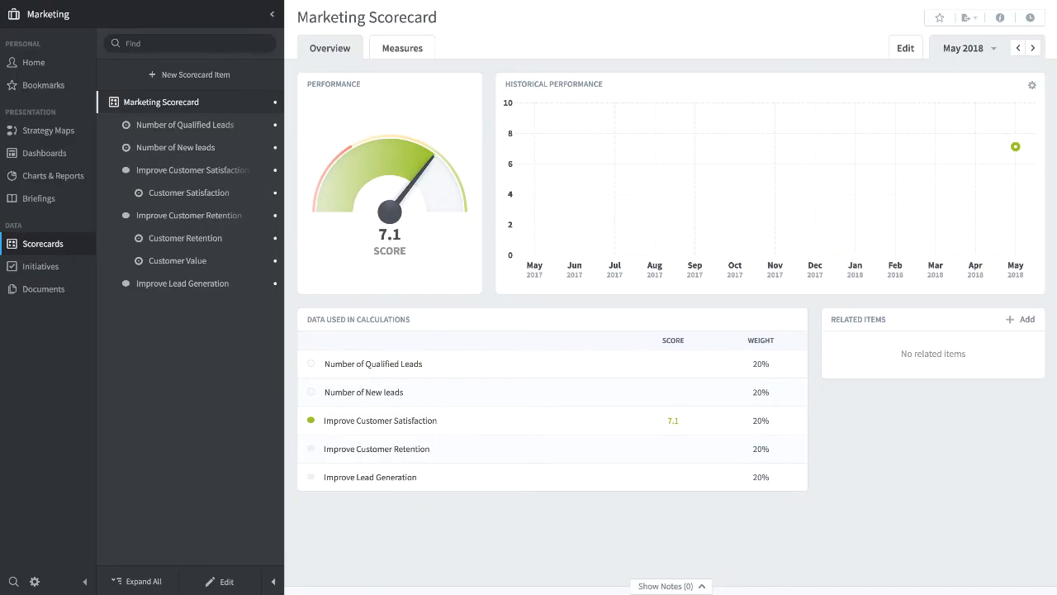
Move the Number of New leads and Number of Qualified Leads measures under the Improve Lead Generation objective and finish editing the scorecard structure
{"action": "left_click", "coordinate": [223, 581]}
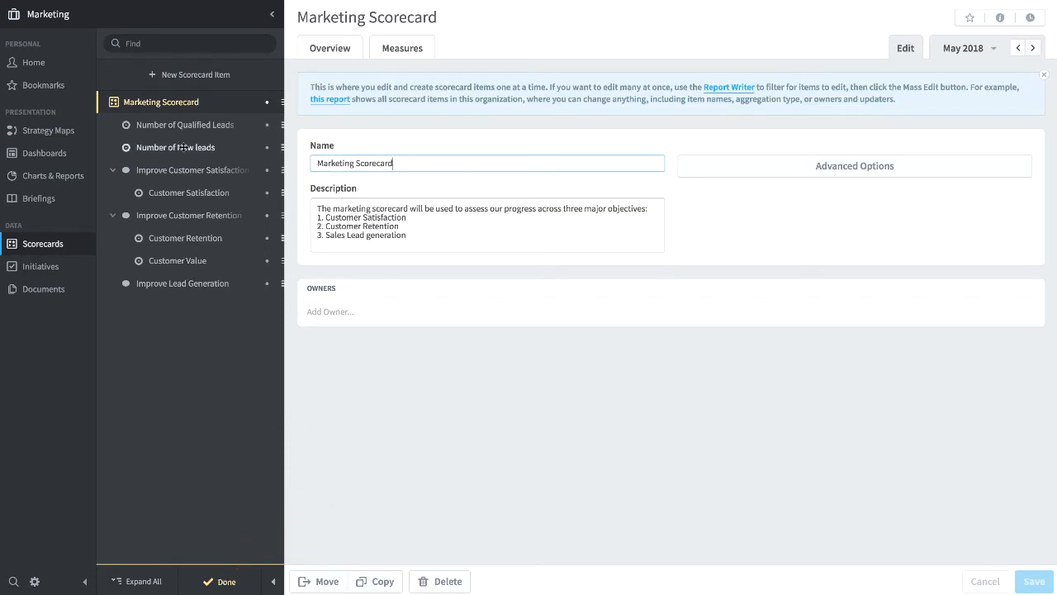
{"action": "left_click_drag", "start_coordinate": [184, 147], "coordinate": [211, 281]}
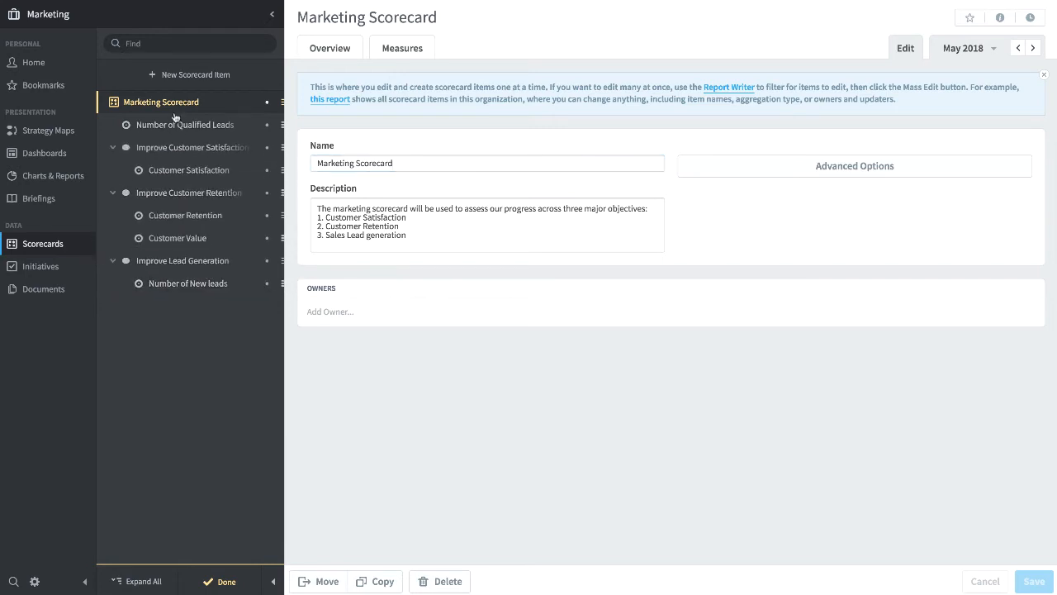
{"action": "left_click_drag", "start_coordinate": [171, 125], "coordinate": [194, 287]}
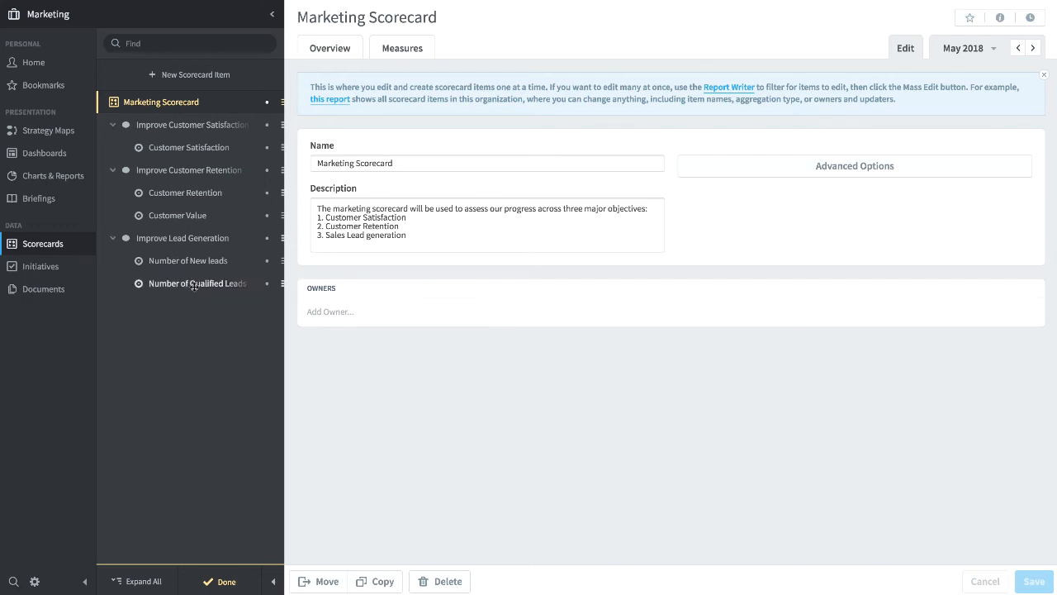
{"action": "left_click", "coordinate": [224, 582]}
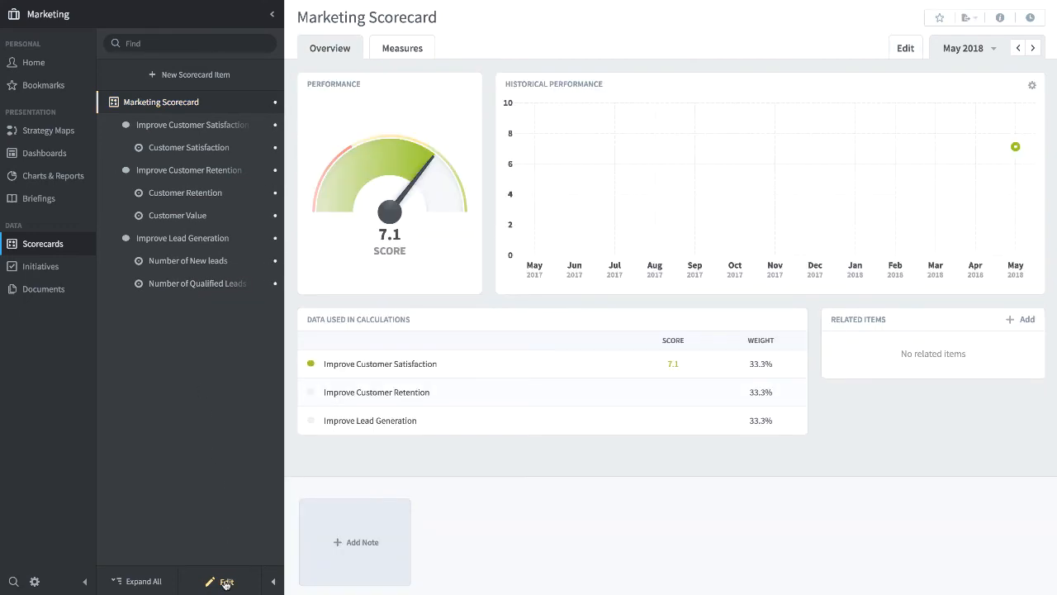